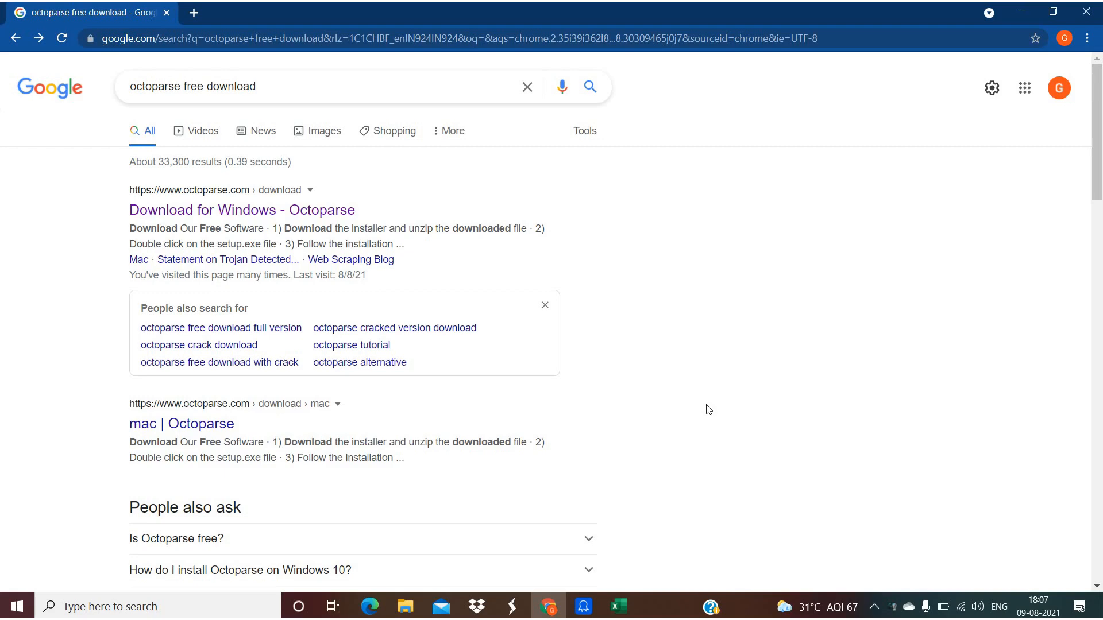
Step: Open Octoparse's Download for Windows page from the search results
{"action": "left_click", "coordinate": [256, 220]}
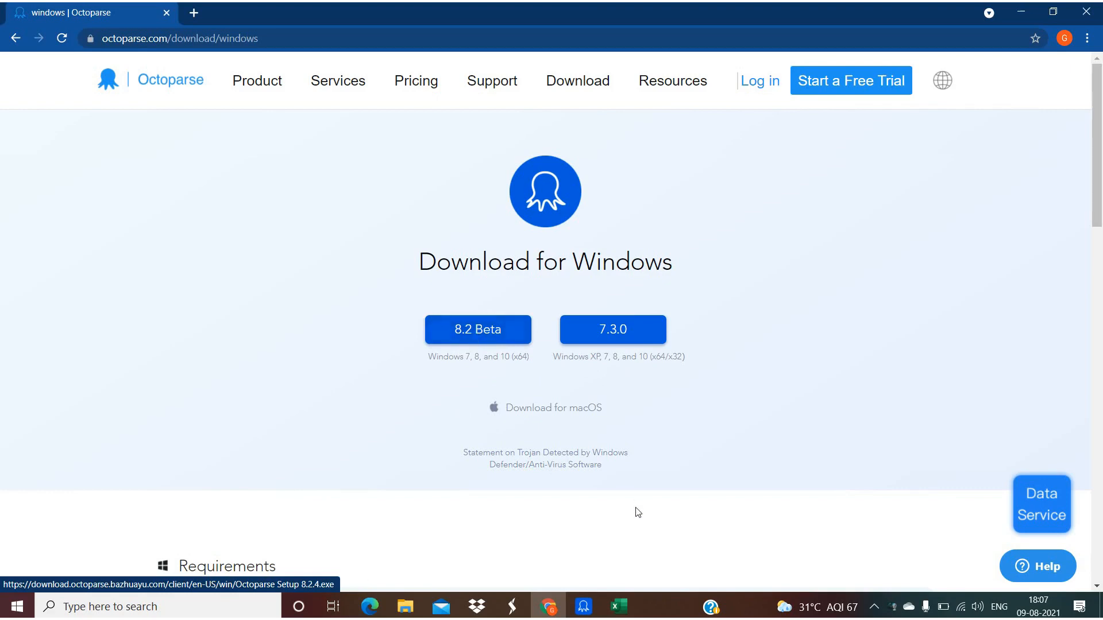
Step: Switch to the Octoparse application and start a new scraping task for twitter.com/Octoparse
{"action": "left_click", "coordinate": [590, 613]}
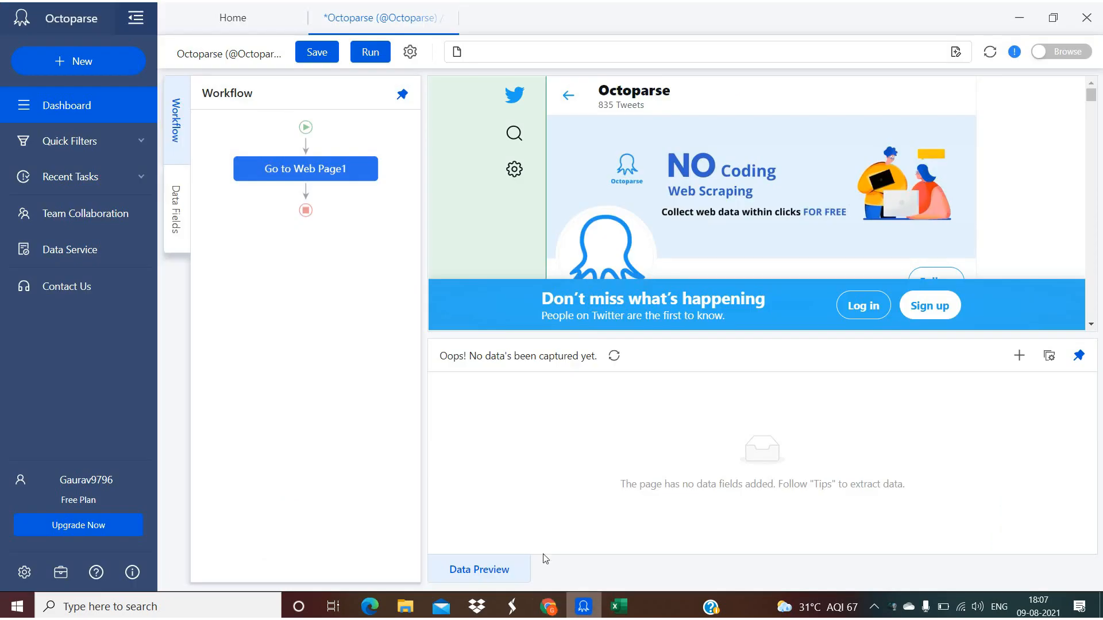
{"action": "left_click", "coordinate": [238, 18]}
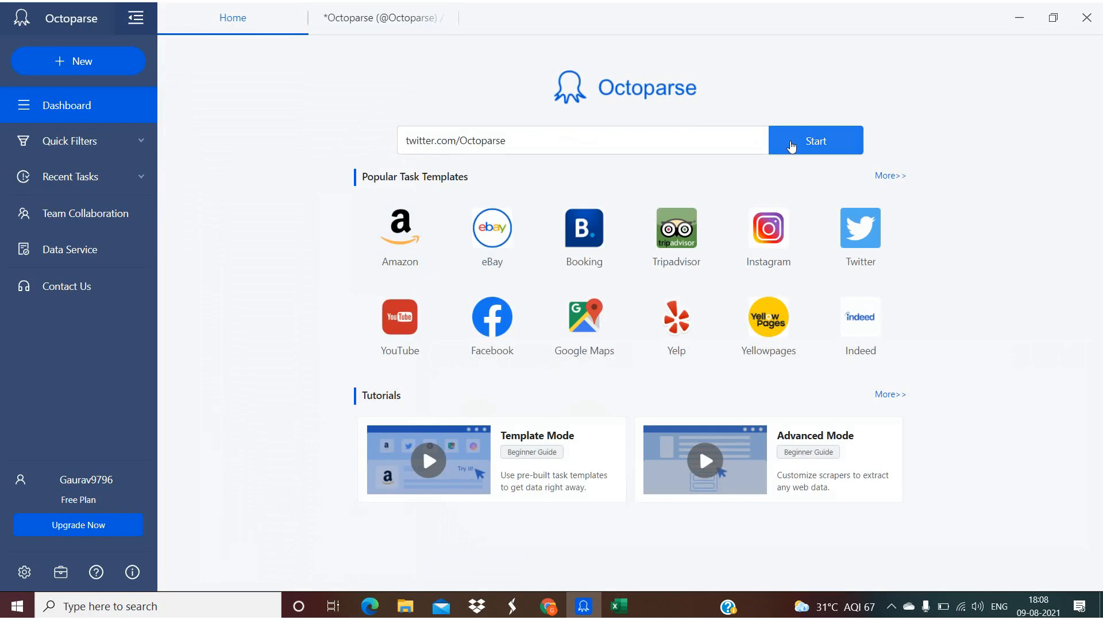
{"action": "left_click", "coordinate": [791, 146]}
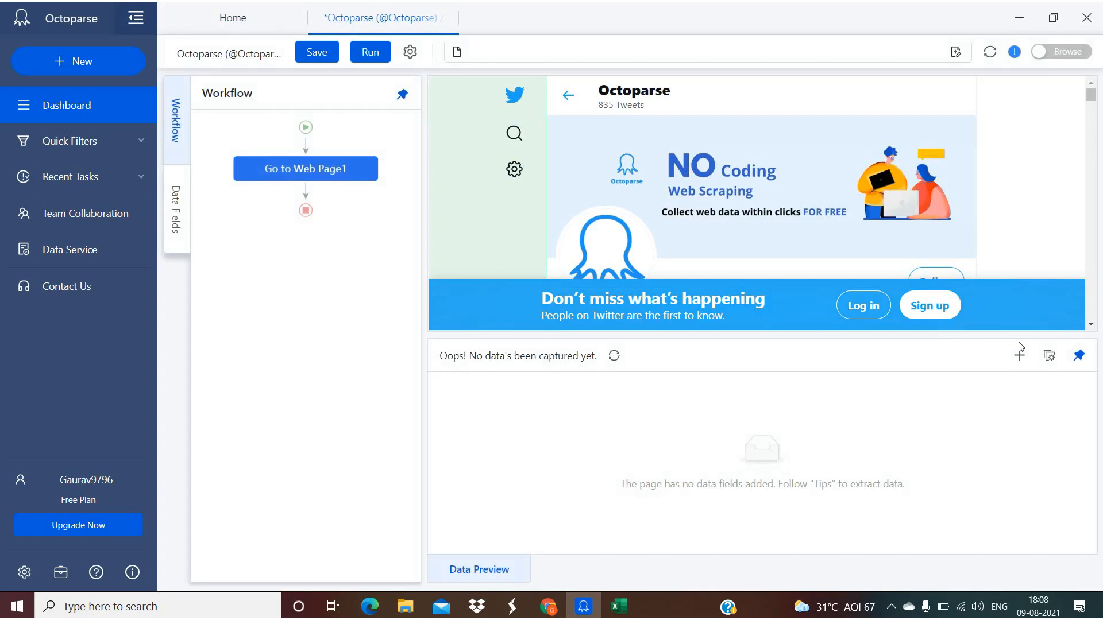
Step: Add a pagination loop by selecting the blank header area beside the Twitter profile and loop clicking it as a single element
{"action": "left_click", "coordinate": [458, 142]}
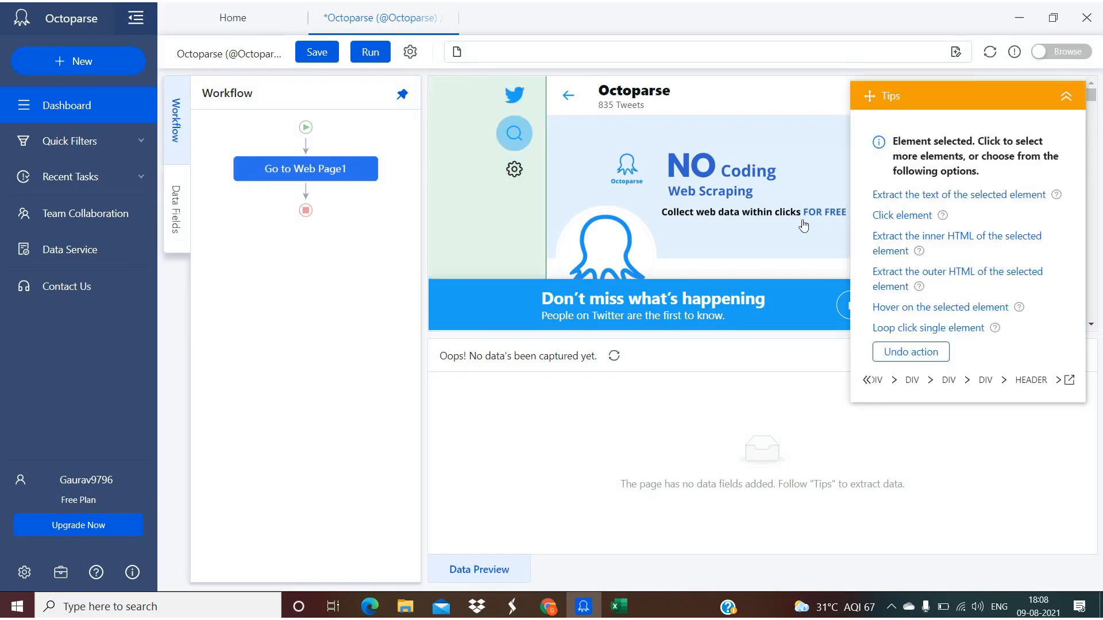
{"action": "left_click", "coordinate": [911, 328]}
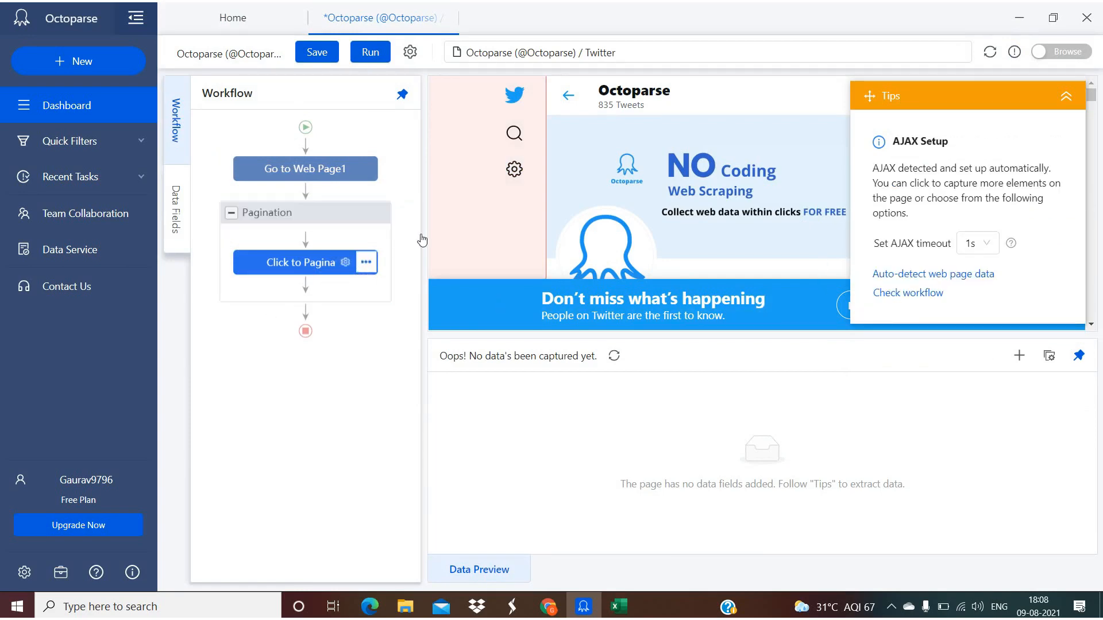
{"action": "left_click", "coordinate": [1067, 97]}
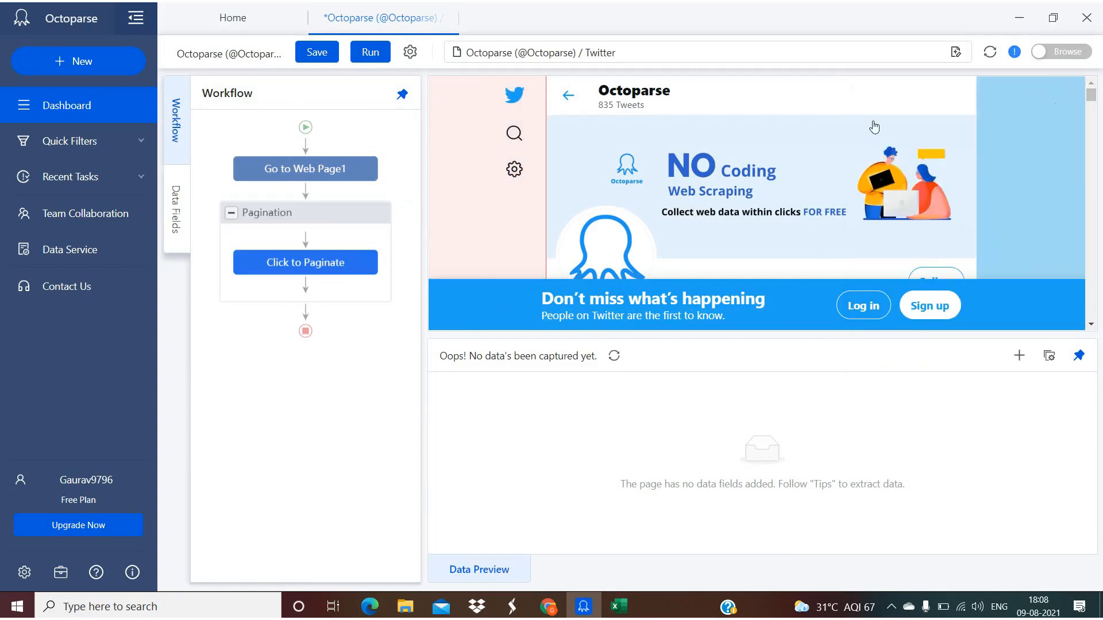
Step: Select the Aug 6 and Aug 2 tweet blocks and extract the text of all the selected tweets
{"action": "scroll", "coordinate": [660, 187], "scroll_direction": "down", "scroll_amount": 10}
{"action": "scroll", "coordinate": [663, 186], "scroll_direction": "down", "scroll_amount": 10}
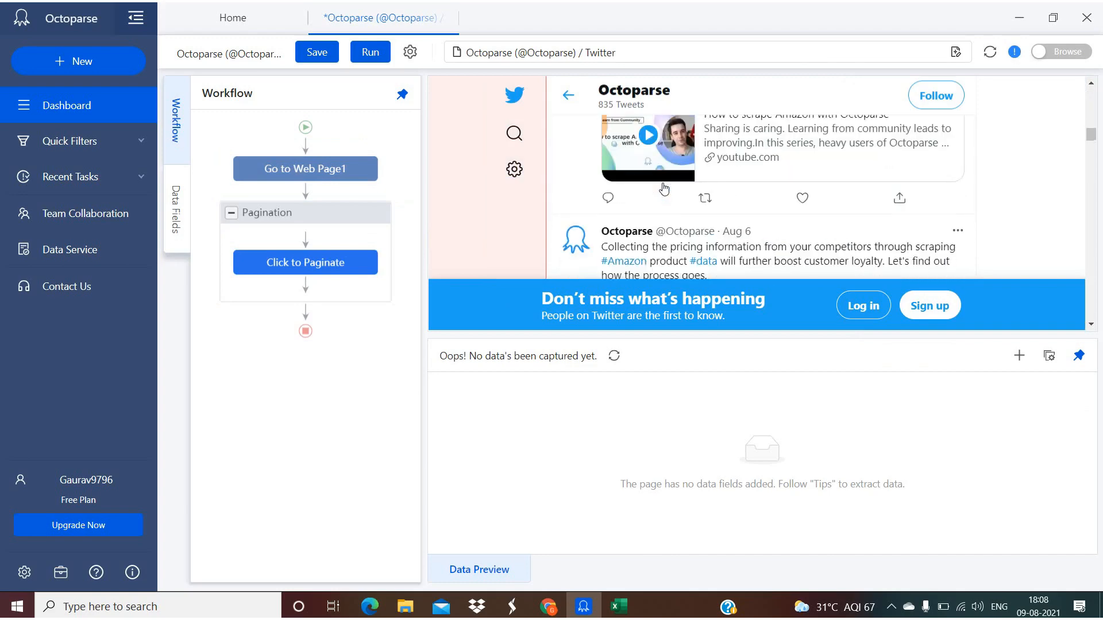
{"action": "scroll", "coordinate": [664, 188], "scroll_direction": "up", "scroll_amount": 6}
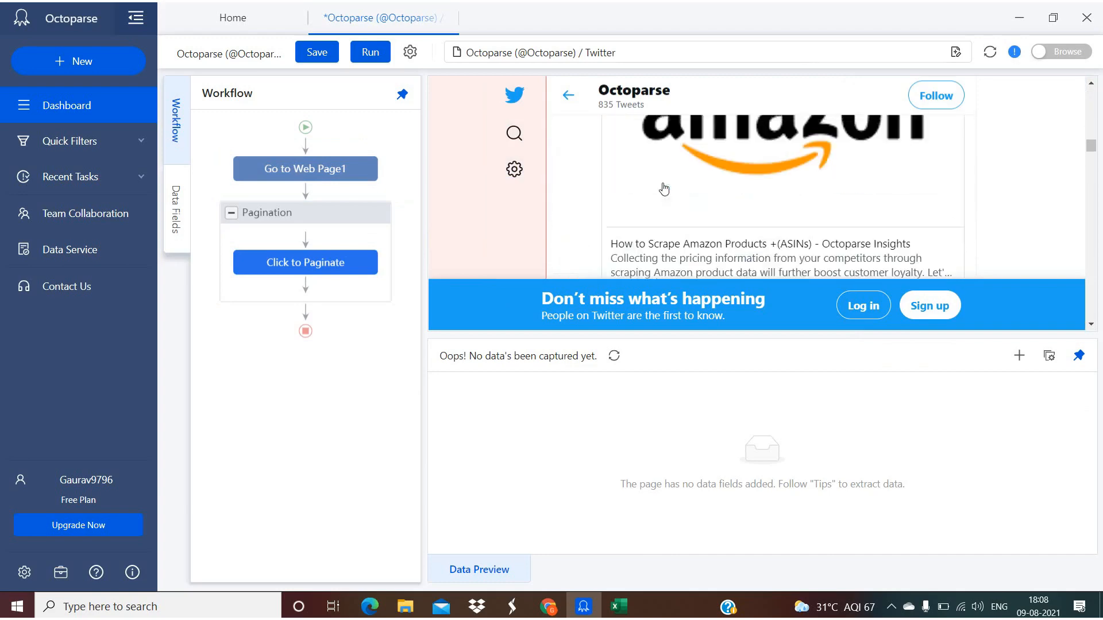
{"action": "scroll", "coordinate": [664, 188], "scroll_direction": "down", "scroll_amount": 2}
{"action": "scroll", "coordinate": [664, 189], "scroll_direction": "up", "scroll_amount": 3}
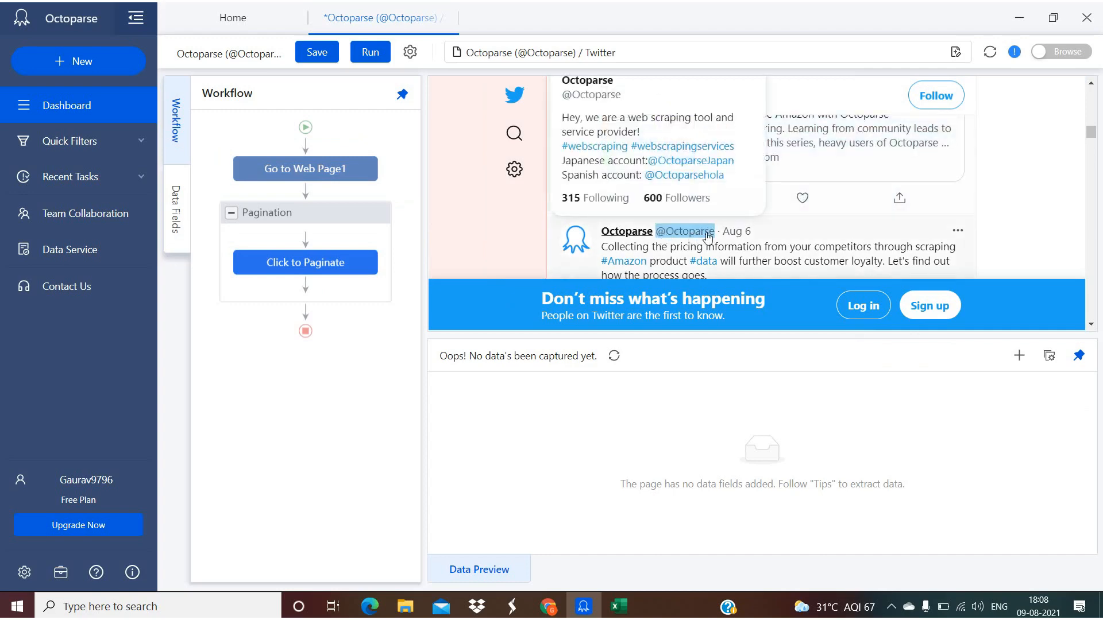
{"action": "left_click", "coordinate": [553, 228]}
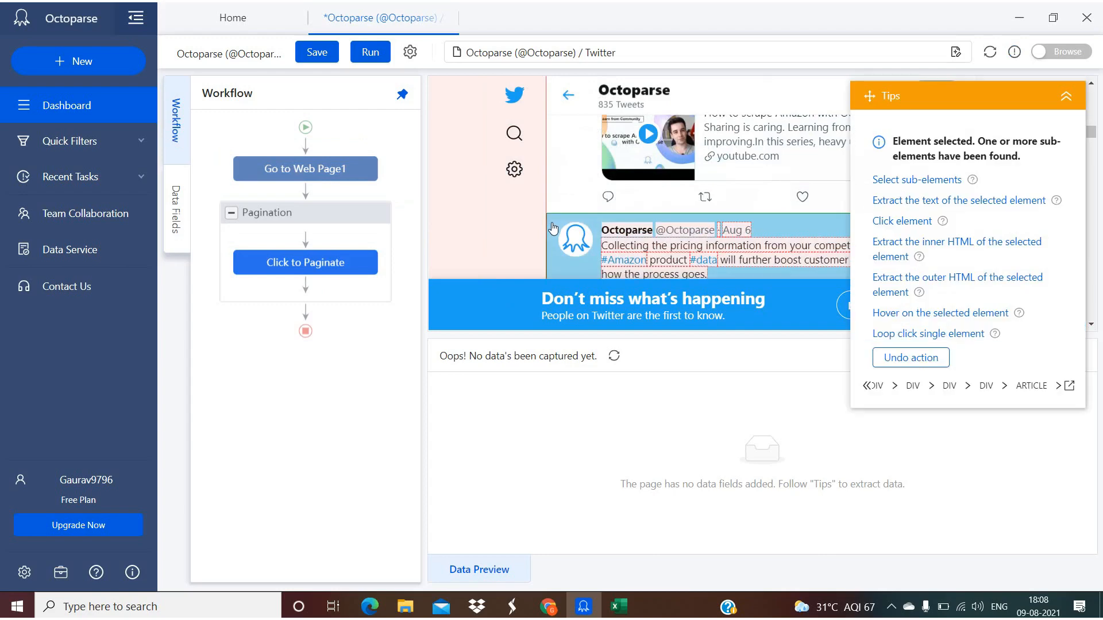
{"action": "scroll", "coordinate": [554, 226], "scroll_direction": "down", "scroll_amount": 5}
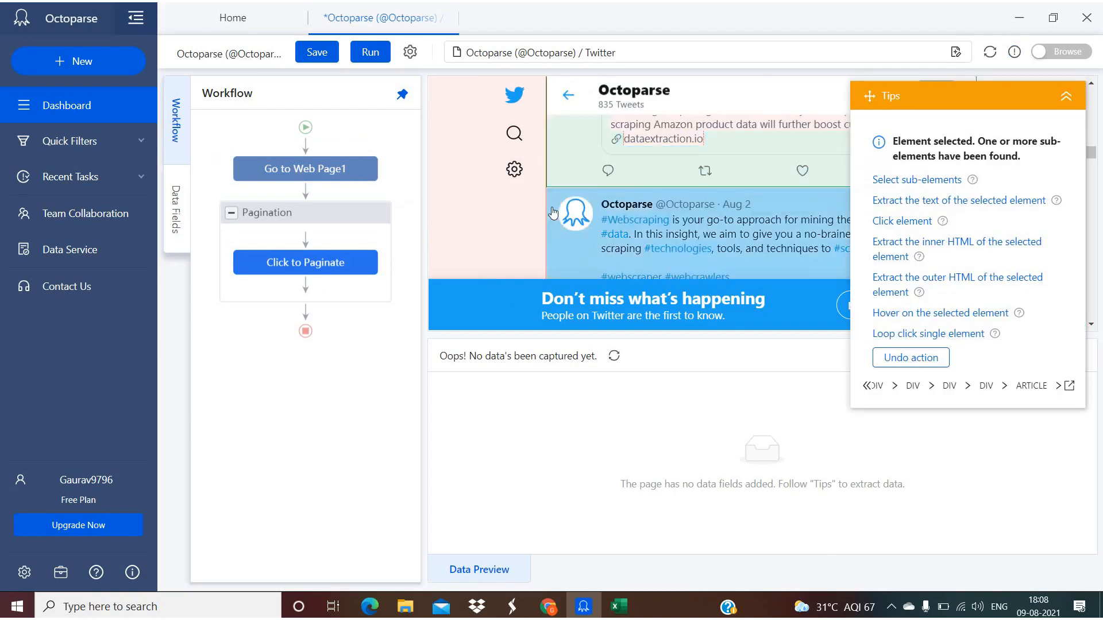
{"action": "left_click", "coordinate": [553, 201]}
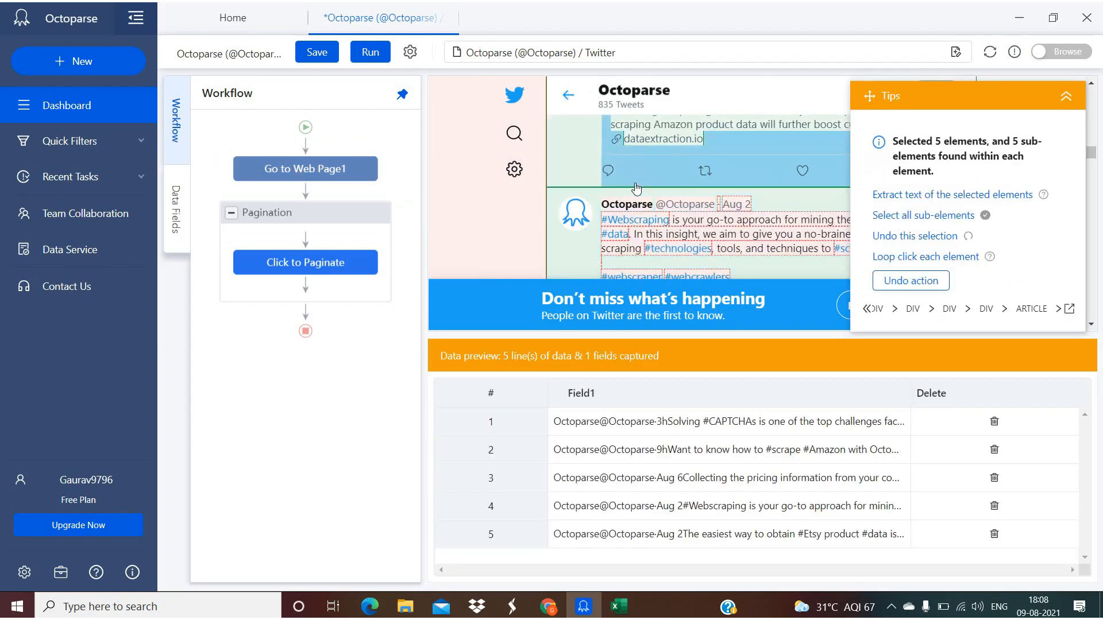
{"action": "scroll", "coordinate": [636, 188], "scroll_direction": "down", "scroll_amount": 1}
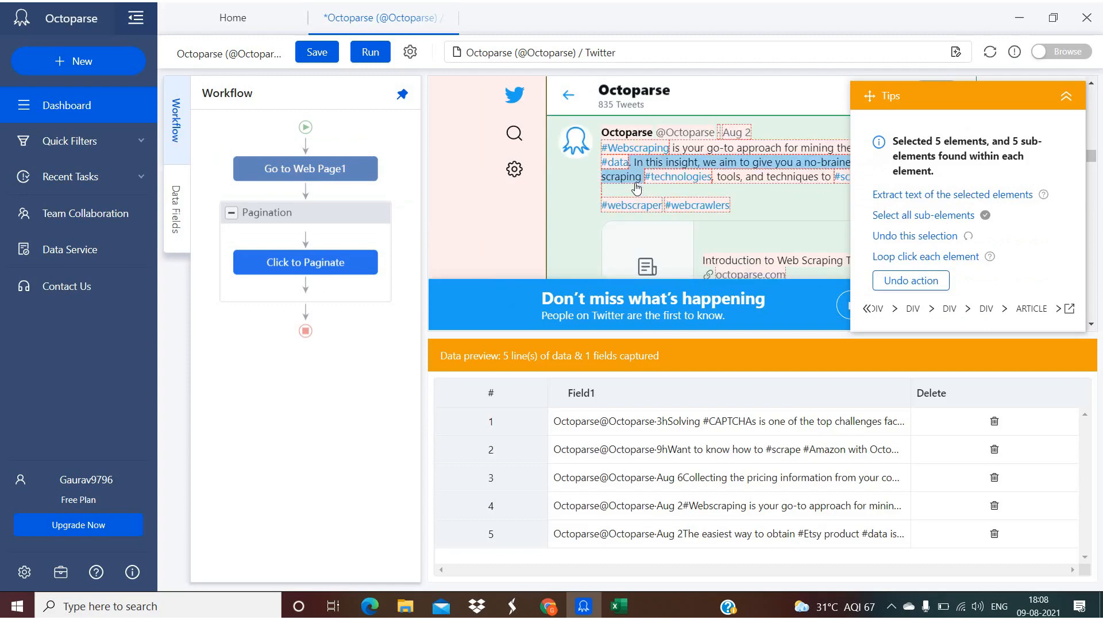
{"action": "scroll", "coordinate": [635, 188], "scroll_direction": "down", "scroll_amount": 1}
{"action": "scroll", "coordinate": [778, 172], "scroll_direction": "down", "scroll_amount": 1}
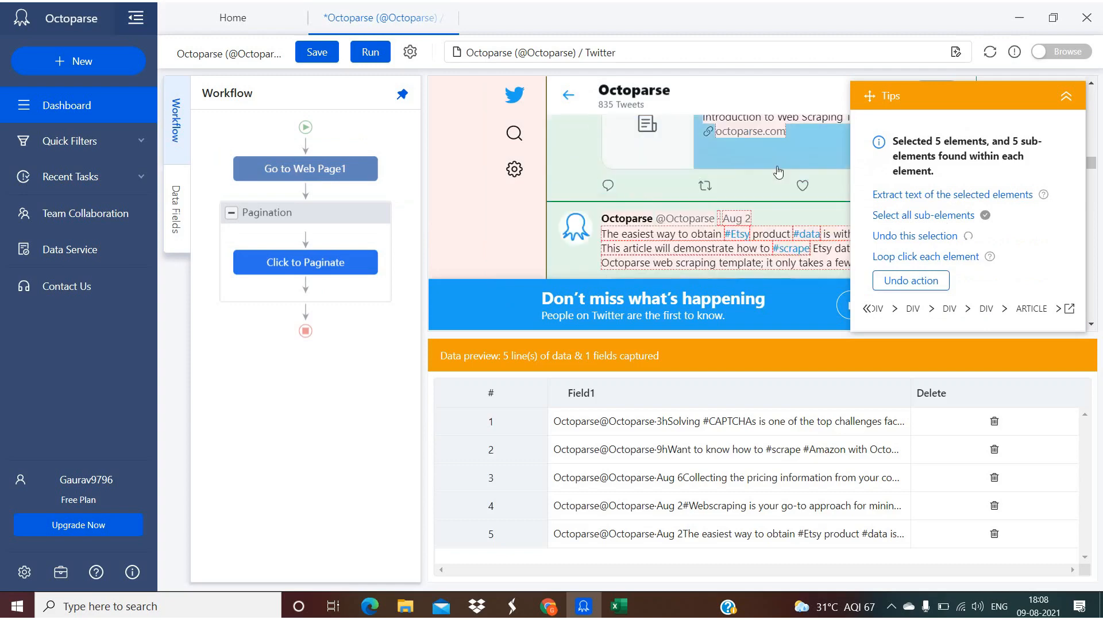
{"action": "left_click", "coordinate": [923, 198]}
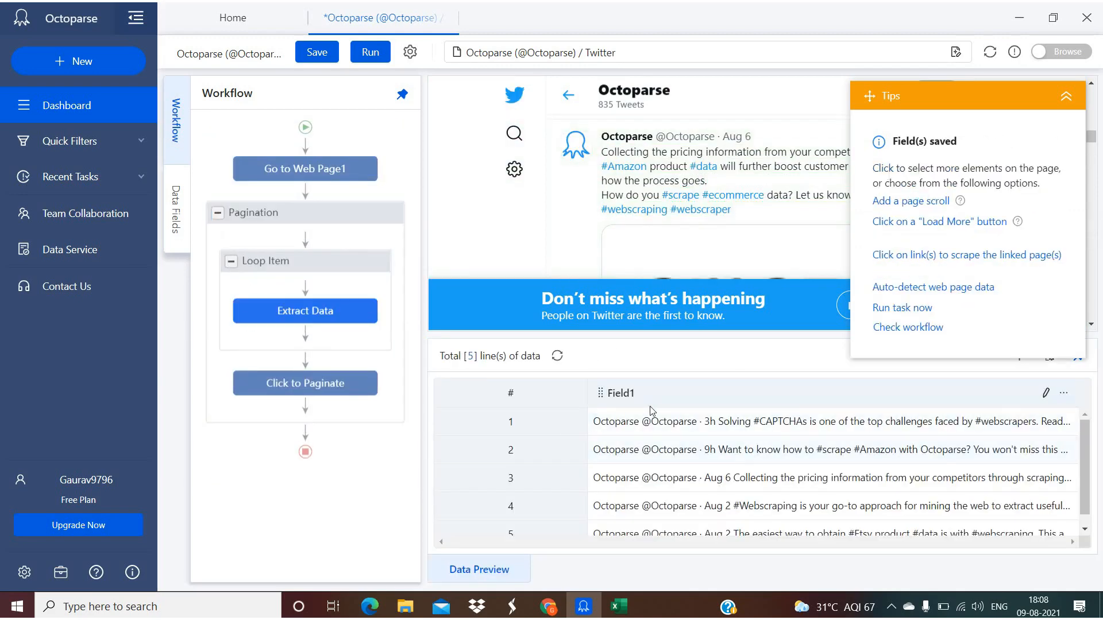
Step: In the Extract Data settings, add text fields for the Aug 6 tweet's author name, date and body text
{"action": "scroll", "coordinate": [732, 451], "scroll_direction": "down", "scroll_amount": 1}
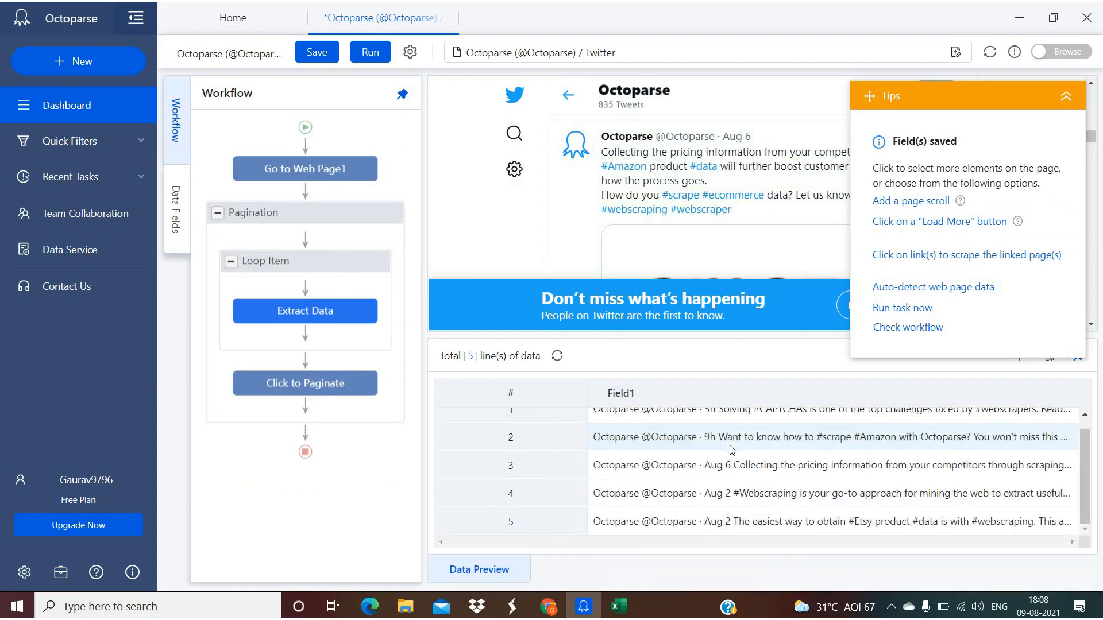
{"action": "scroll", "coordinate": [732, 452], "scroll_direction": "up", "scroll_amount": 1}
{"action": "mouse_move", "coordinate": [348, 313]}
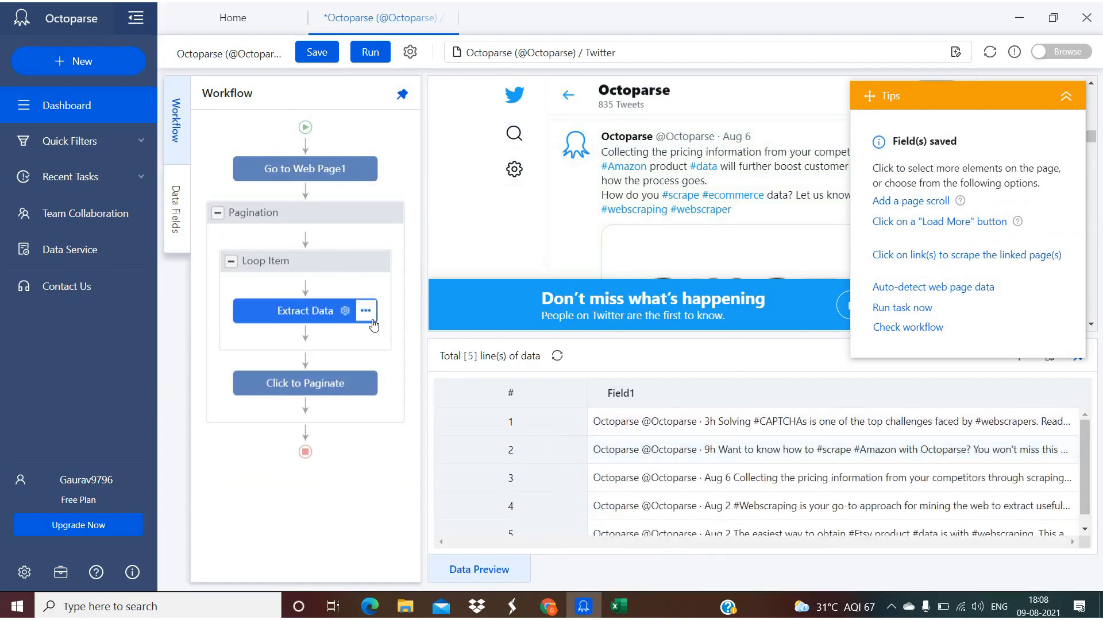
{"action": "left_click", "coordinate": [346, 311]}
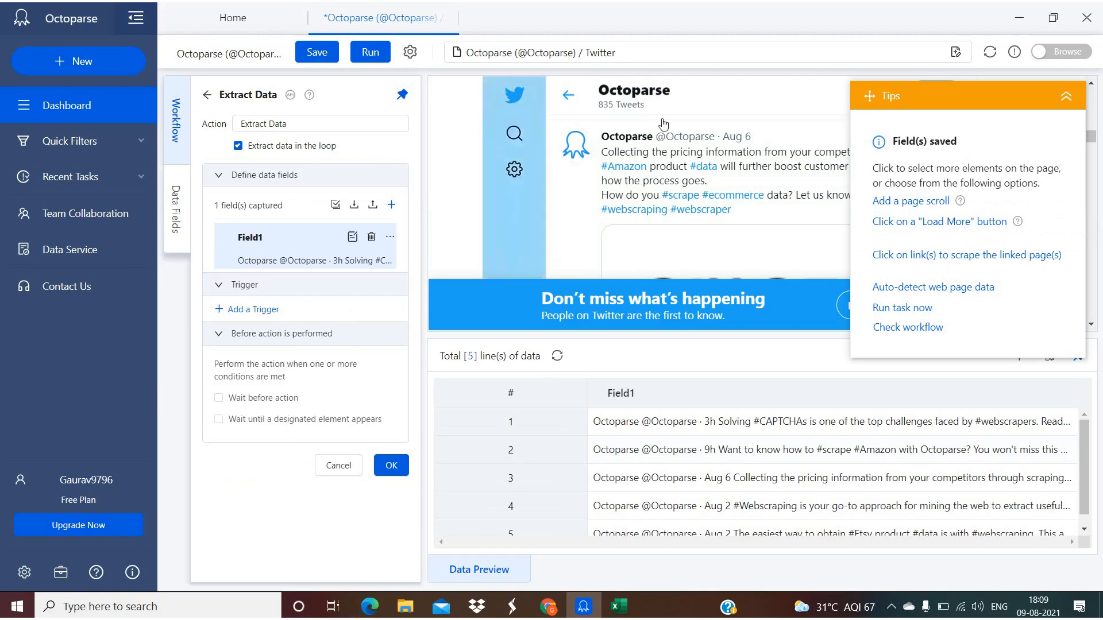
{"action": "left_click", "coordinate": [630, 140]}
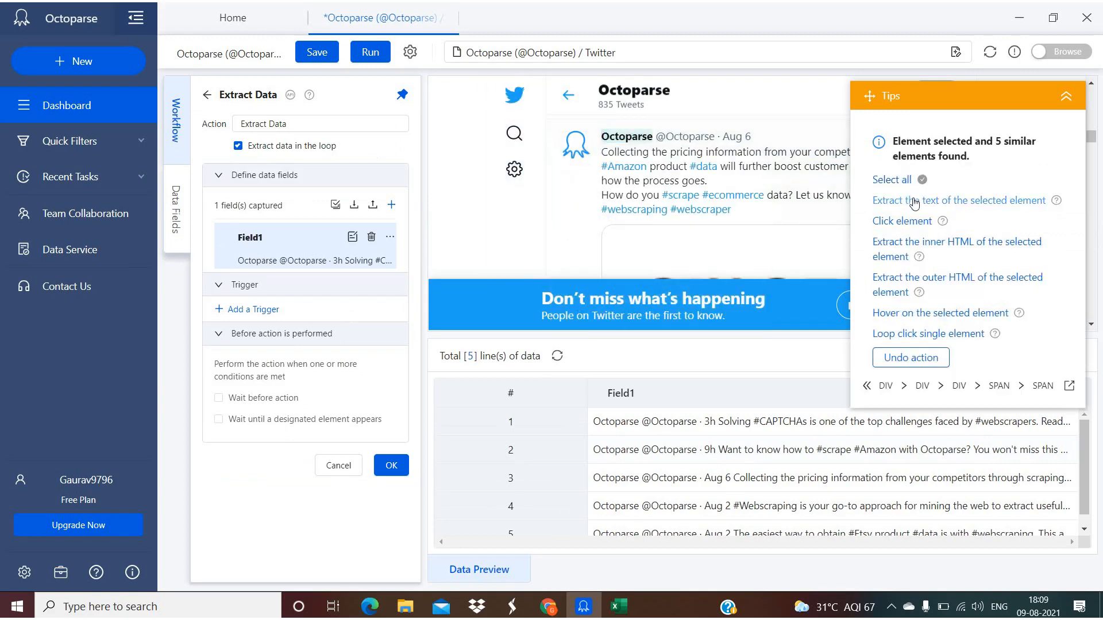
{"action": "left_click", "coordinate": [914, 204]}
{"action": "left_click", "coordinate": [736, 136]}
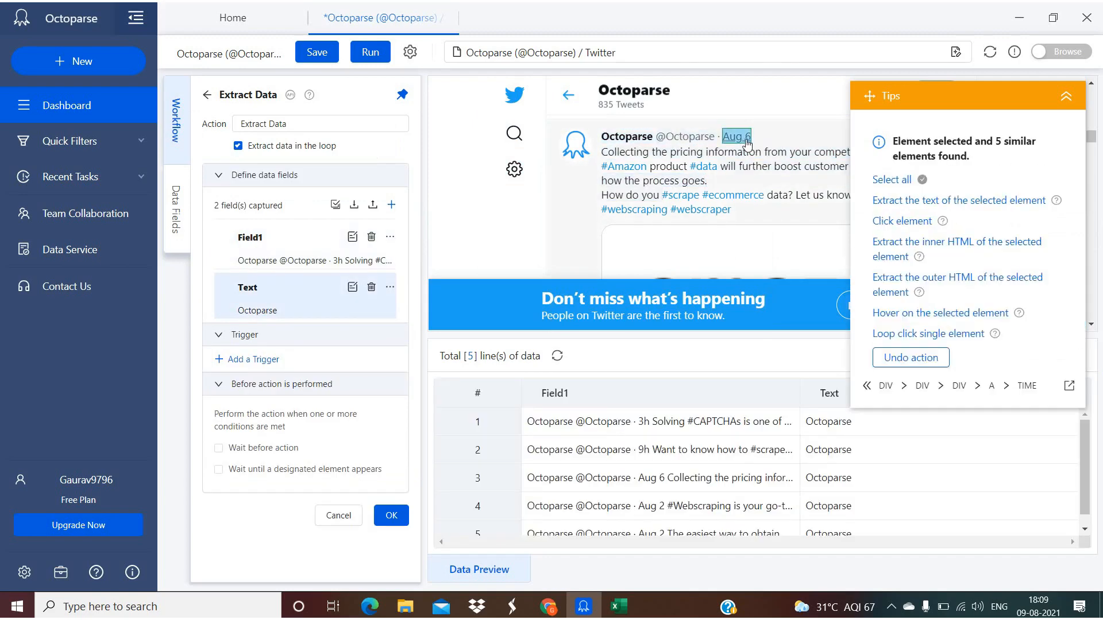
{"action": "left_click", "coordinate": [930, 202]}
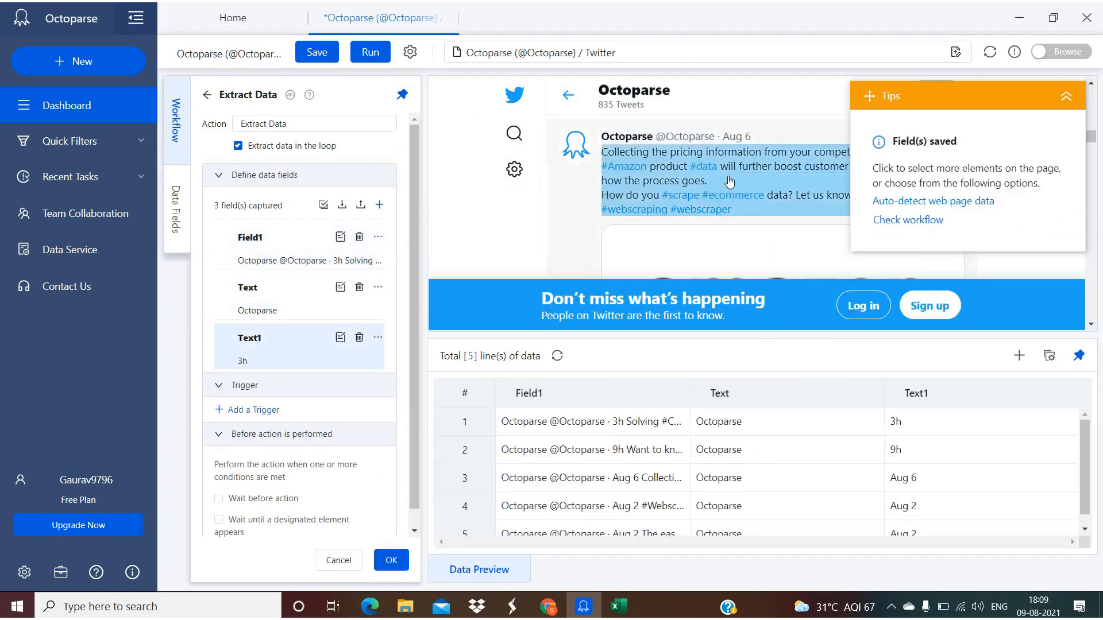
{"action": "left_click", "coordinate": [763, 182]}
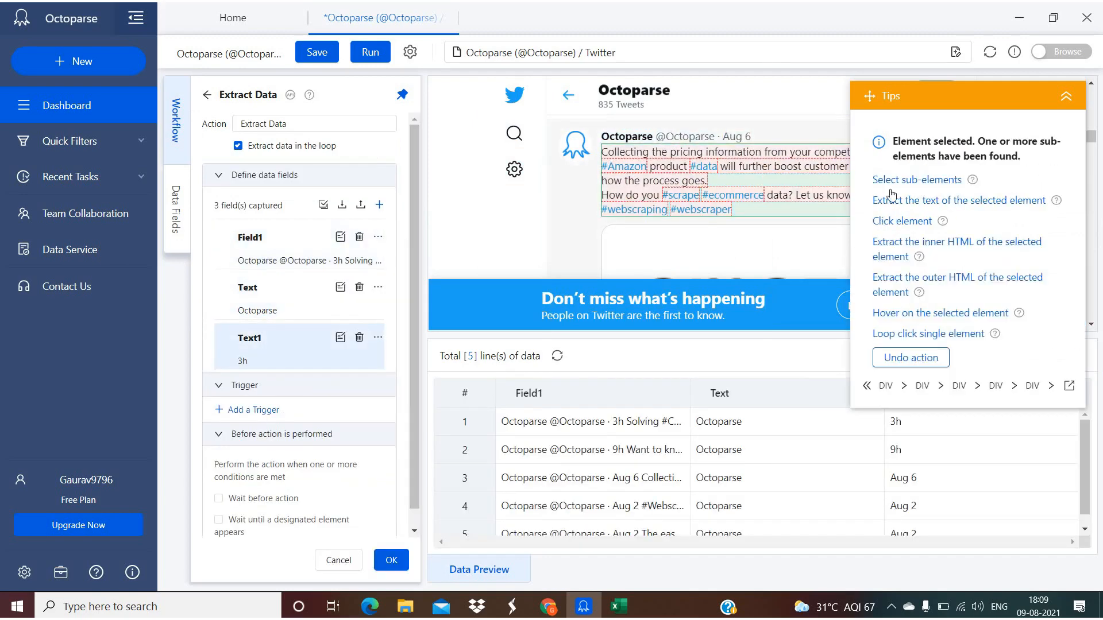
{"action": "left_click", "coordinate": [948, 201]}
Step: Add text fields for the reply, retweet and like icons below the Aug 6 tweet
{"action": "scroll", "coordinate": [659, 212], "scroll_direction": "down", "scroll_amount": 5}
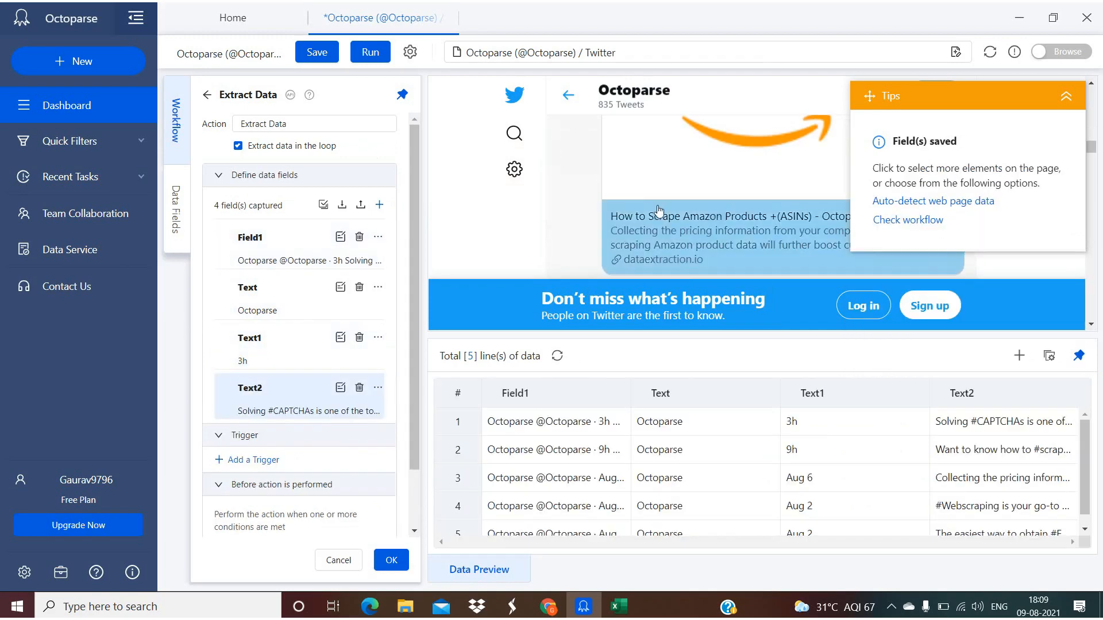
{"action": "left_click", "coordinate": [607, 148]}
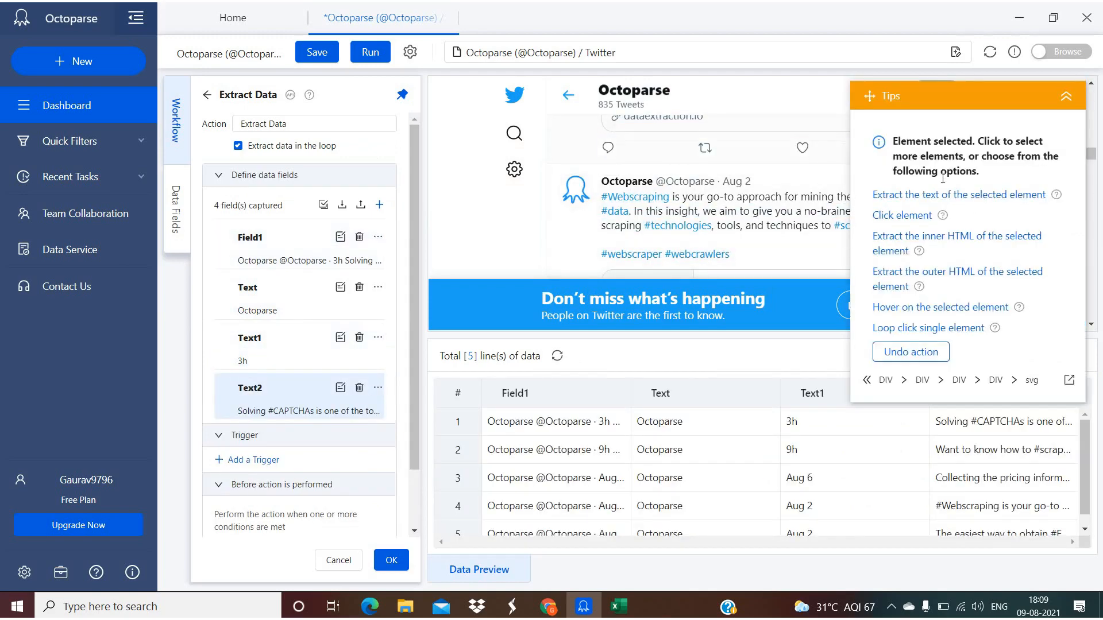
{"action": "left_click", "coordinate": [945, 198]}
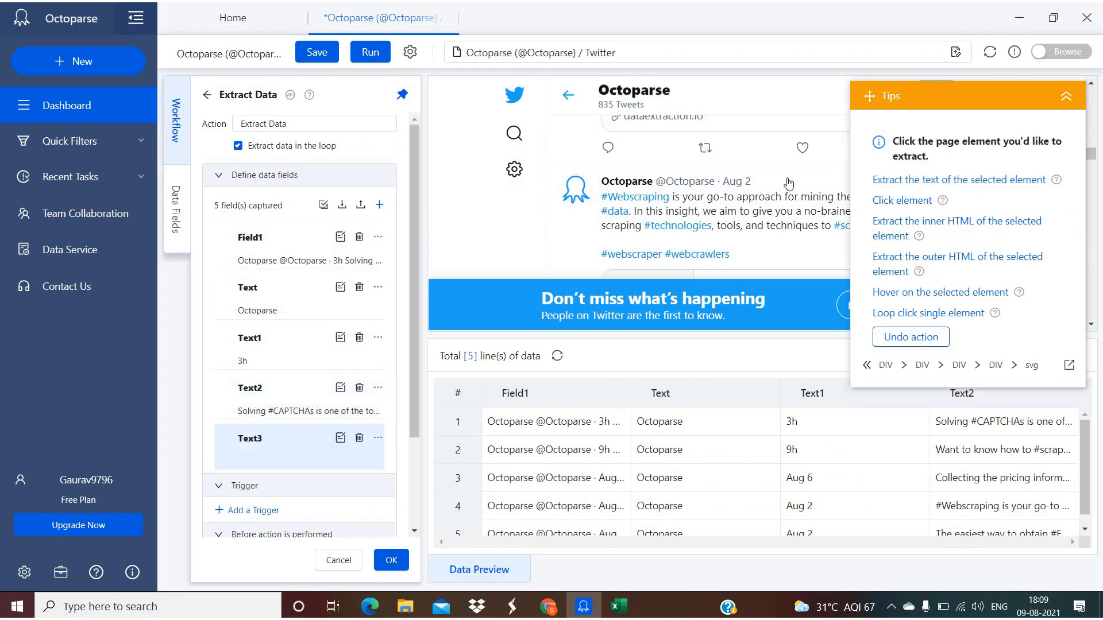
{"action": "left_click", "coordinate": [958, 195]}
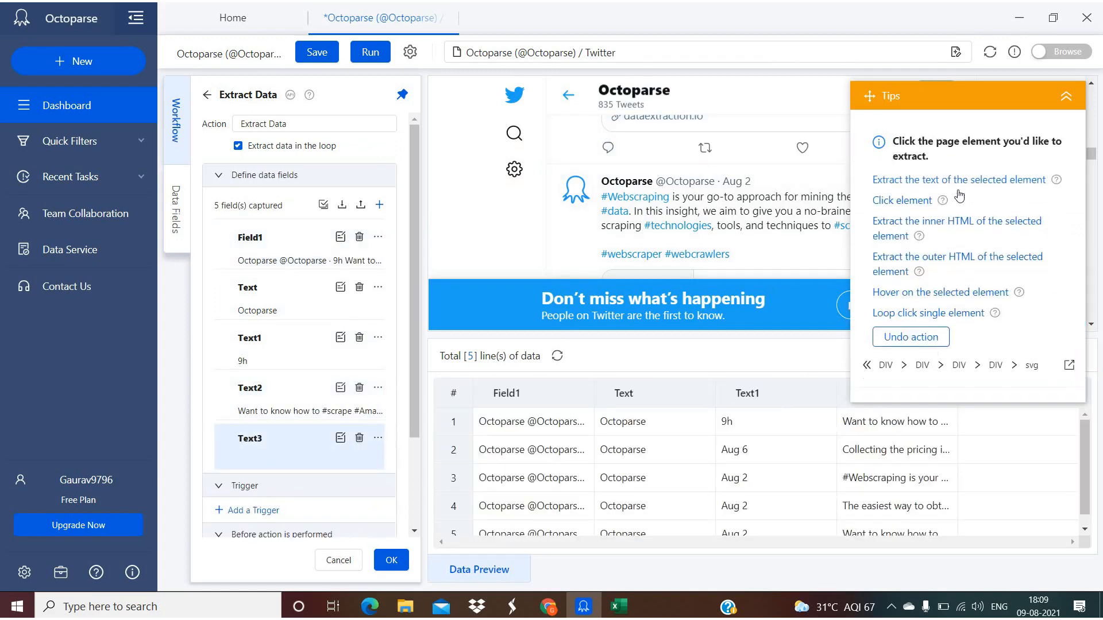
{"action": "left_click", "coordinate": [803, 148]}
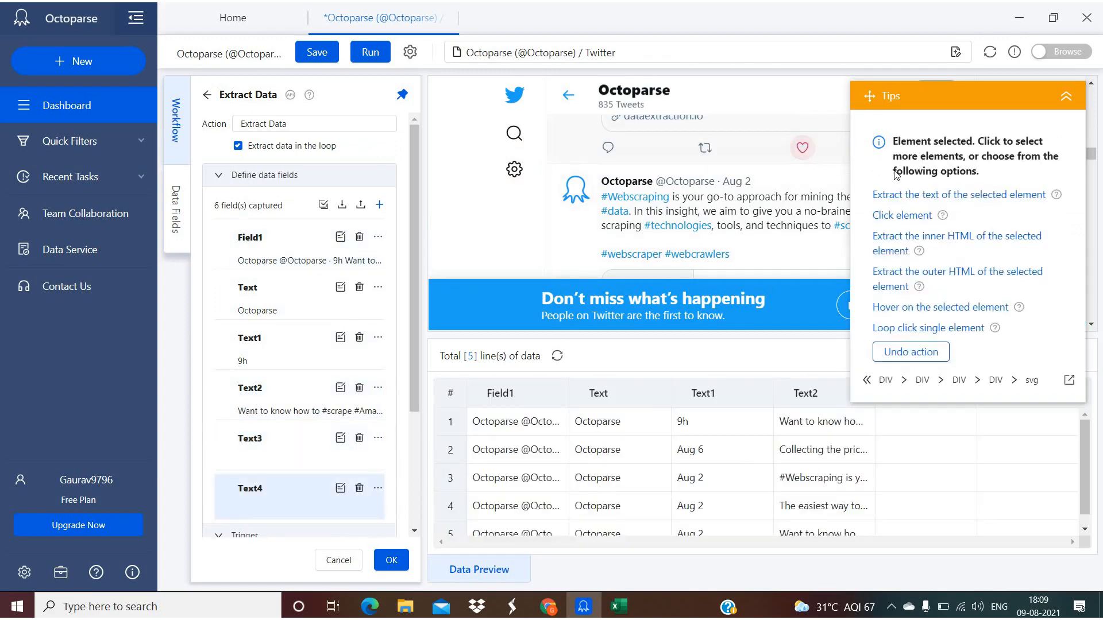
{"action": "left_click", "coordinate": [942, 194]}
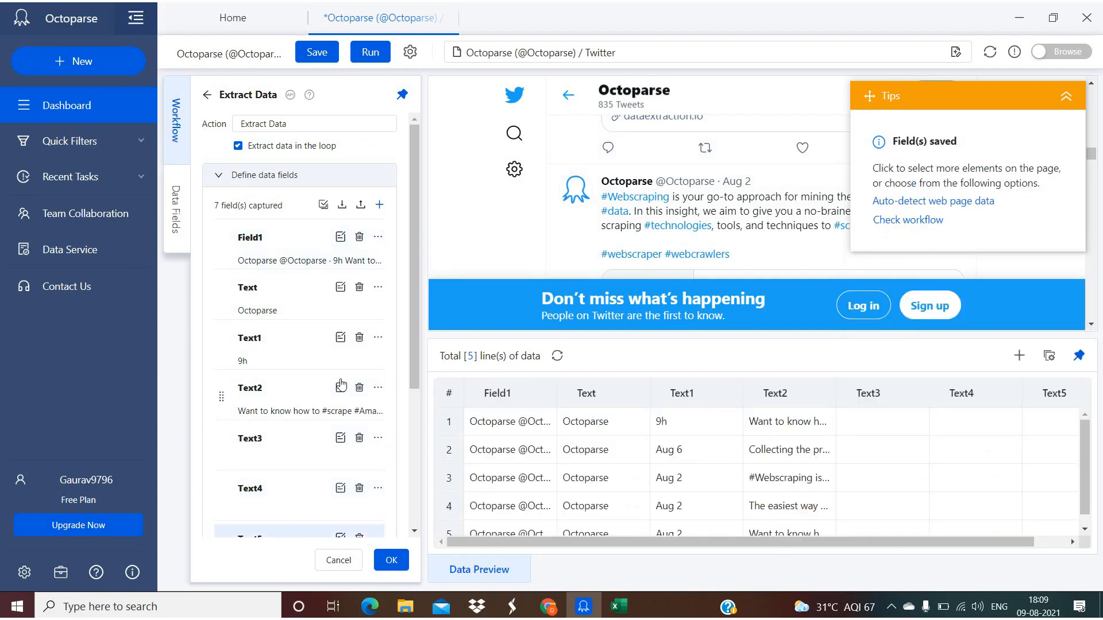
Step: Delete Field1 from the Extract Data fields and apply the settings
{"action": "left_click", "coordinate": [360, 238]}
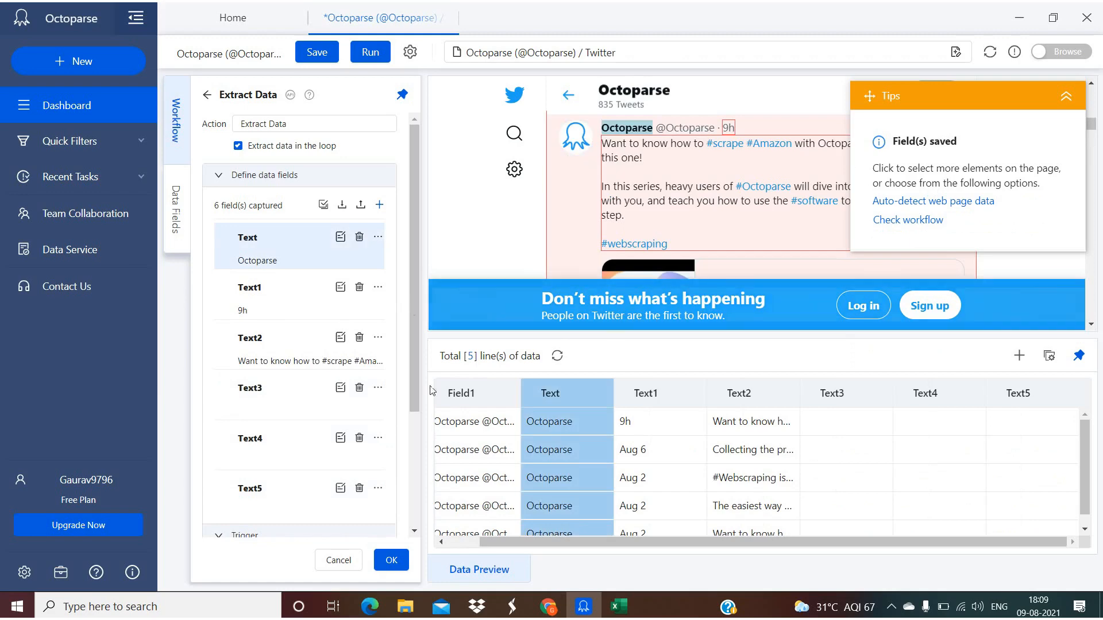
{"action": "left_click", "coordinate": [390, 560]}
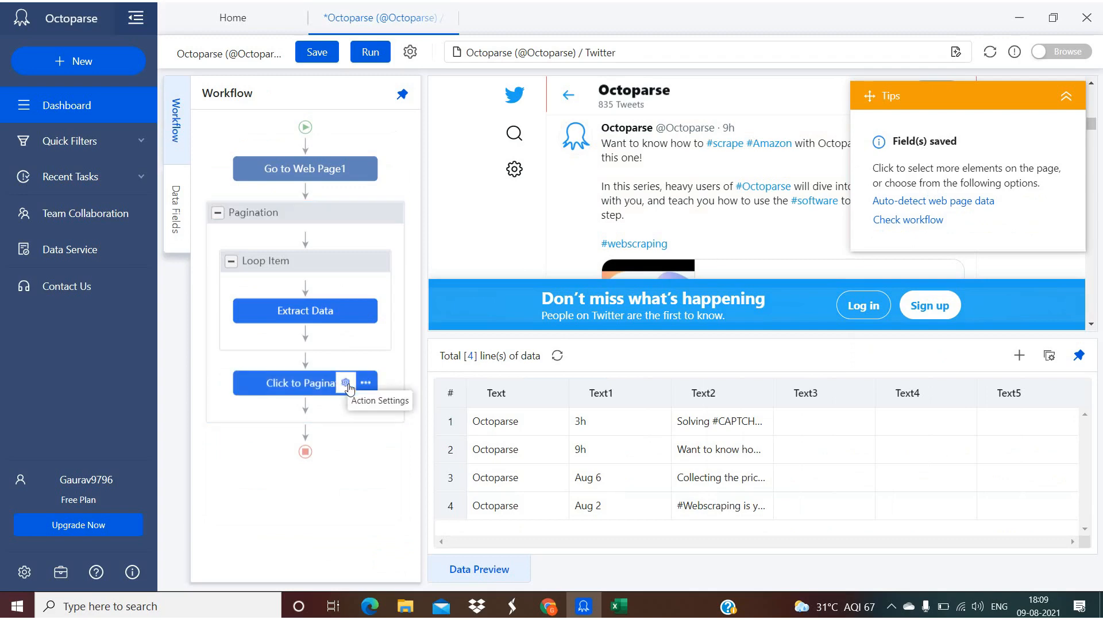
Step: In the Click to Paginate action settings, set the AJAX timeout to 5s
{"action": "left_click", "coordinate": [347, 386]}
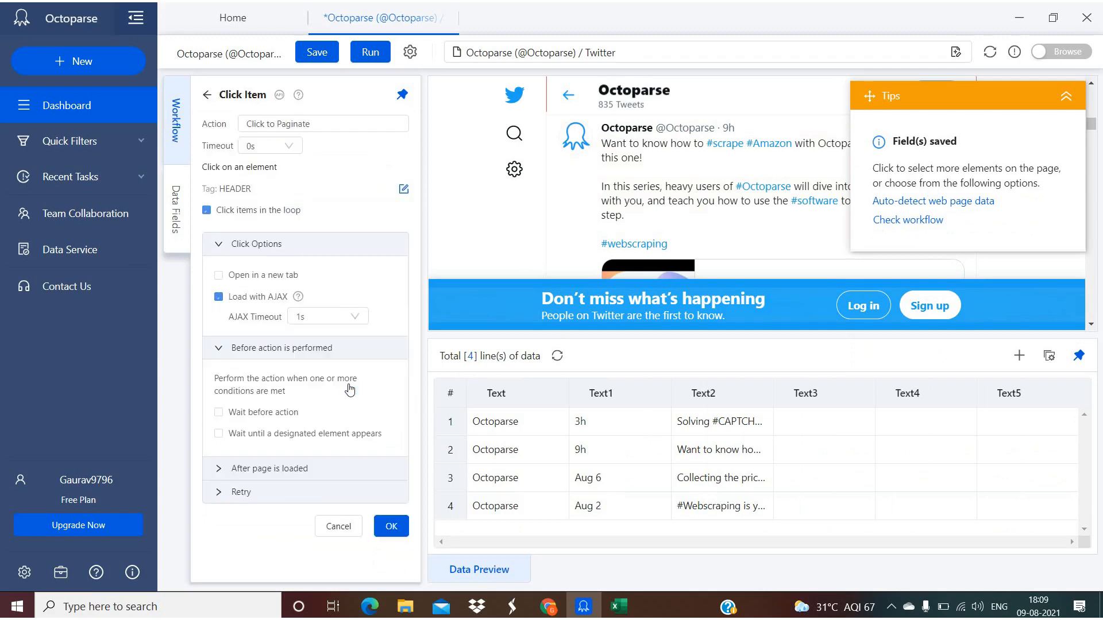
{"action": "left_click", "coordinate": [318, 325]}
{"action": "scroll", "coordinate": [321, 362], "scroll_direction": "down", "scroll_amount": 1}
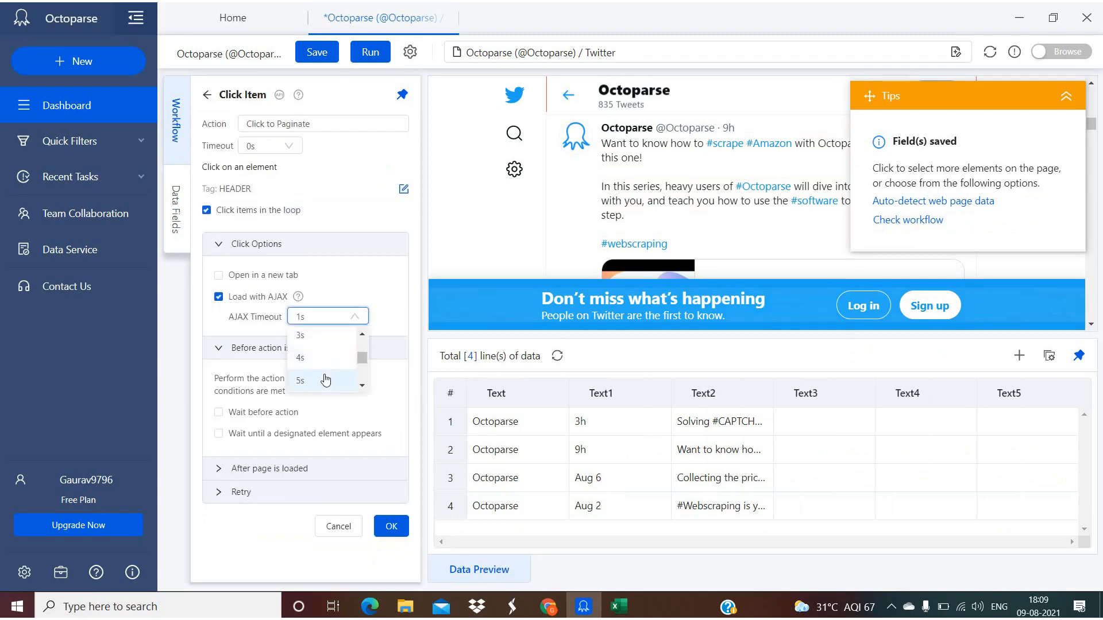
{"action": "left_click", "coordinate": [325, 379]}
Step: Enable scrolling down to the bottom of the page after loading, with 2 repeats and a 2s wait time, and apply the settings
{"action": "left_click", "coordinate": [292, 469]}
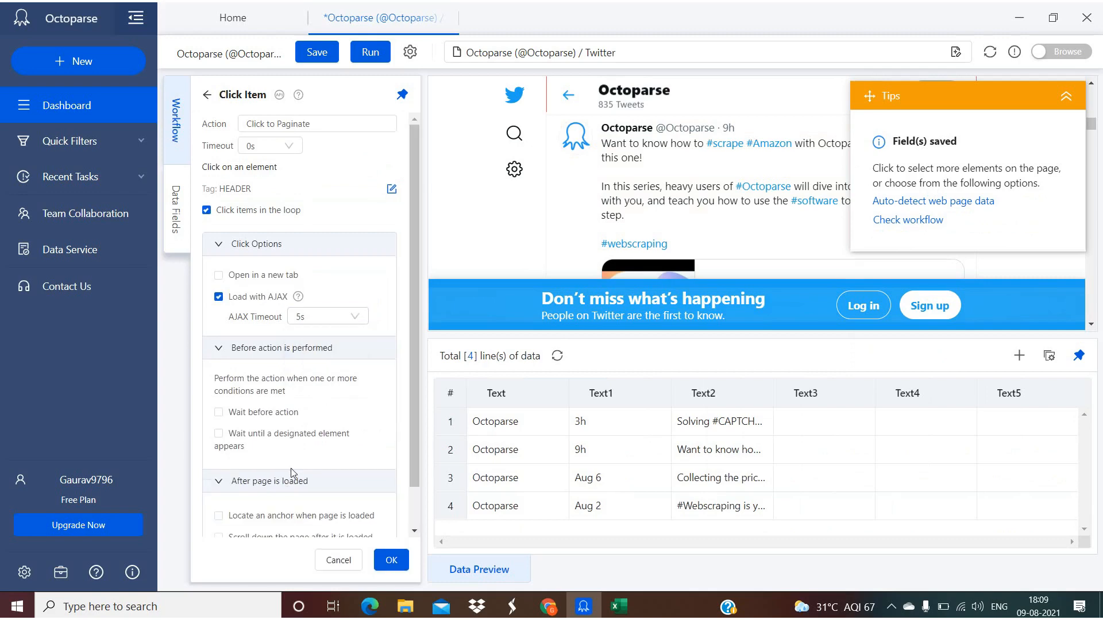
{"action": "scroll", "coordinate": [292, 476], "scroll_direction": "down", "scroll_amount": 1}
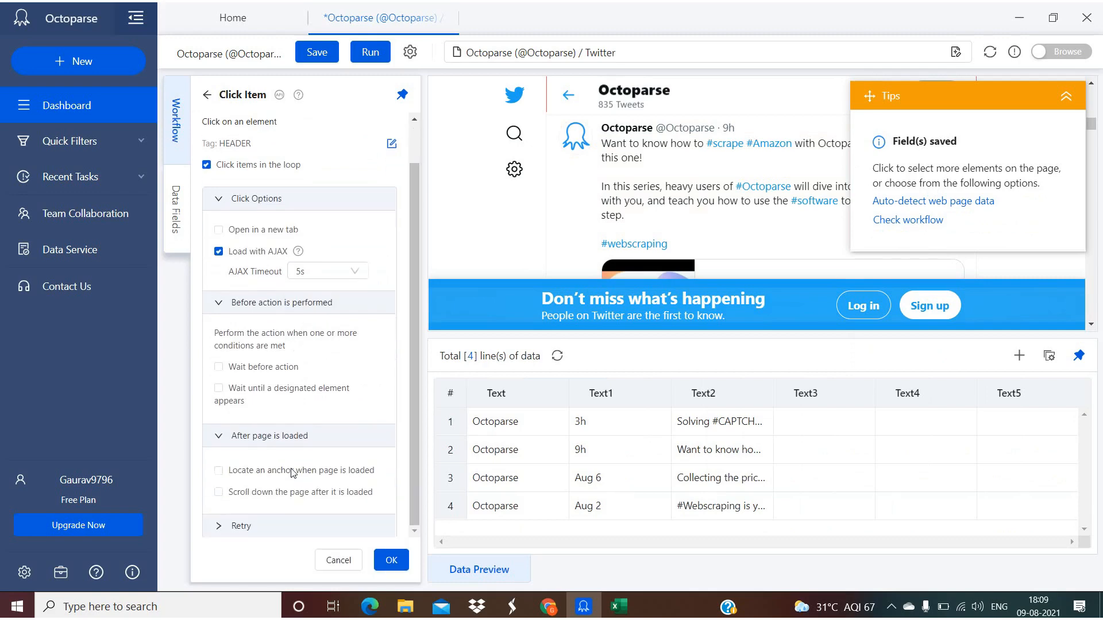
{"action": "left_click", "coordinate": [219, 492]}
{"action": "scroll", "coordinate": [296, 454], "scroll_direction": "down", "scroll_amount": 3}
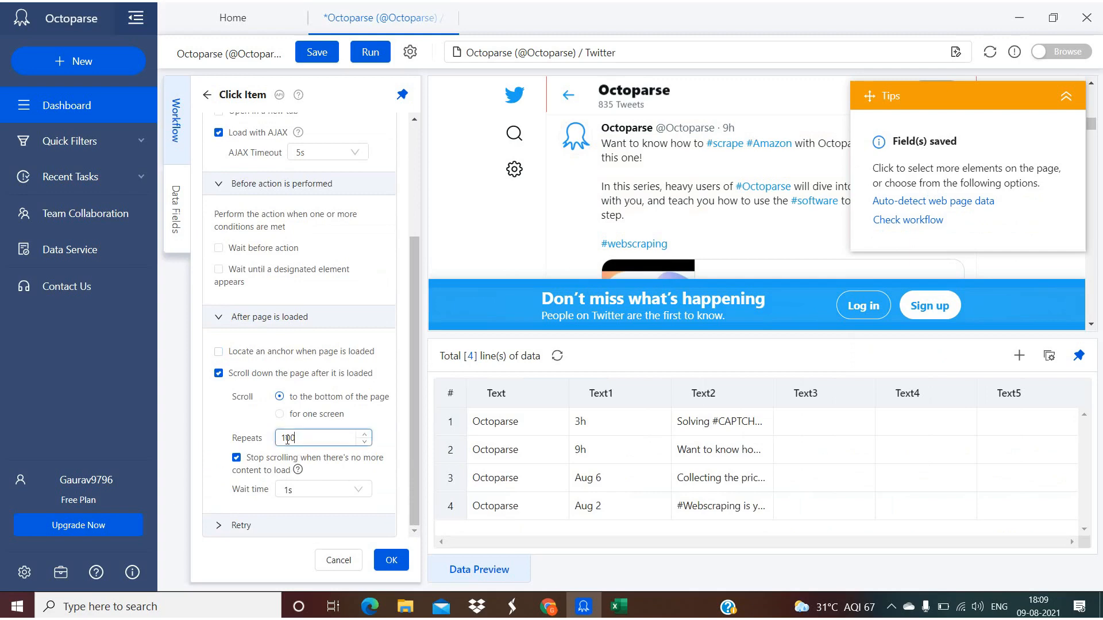
{"action": "left_click_drag", "start_coordinate": [296, 438], "coordinate": [285, 439]}
{"action": "type", "text": "2"}
{"action": "left_click", "coordinate": [334, 487]}
{"action": "scroll", "coordinate": [307, 526], "scroll_direction": "down", "scroll_amount": 2}
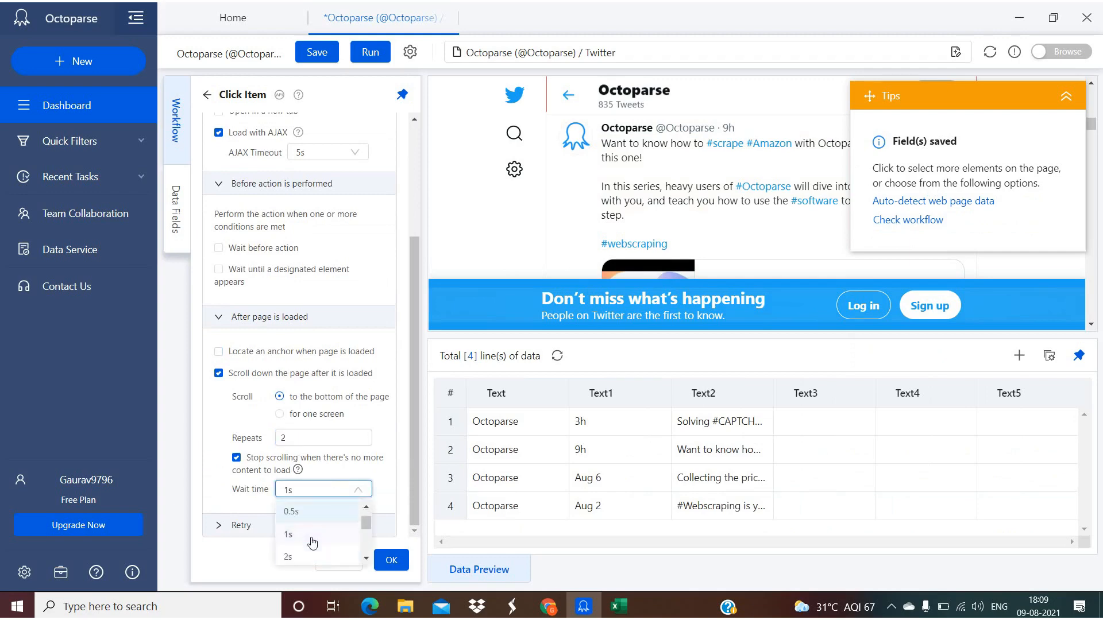
{"action": "left_click", "coordinate": [308, 509]}
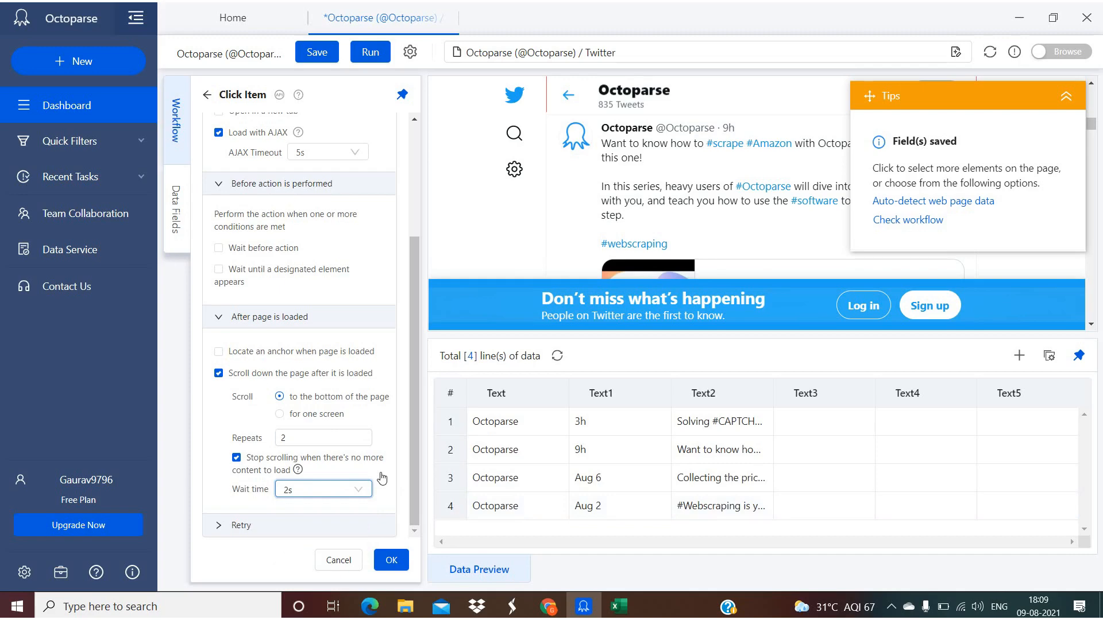
{"action": "left_click", "coordinate": [393, 560]}
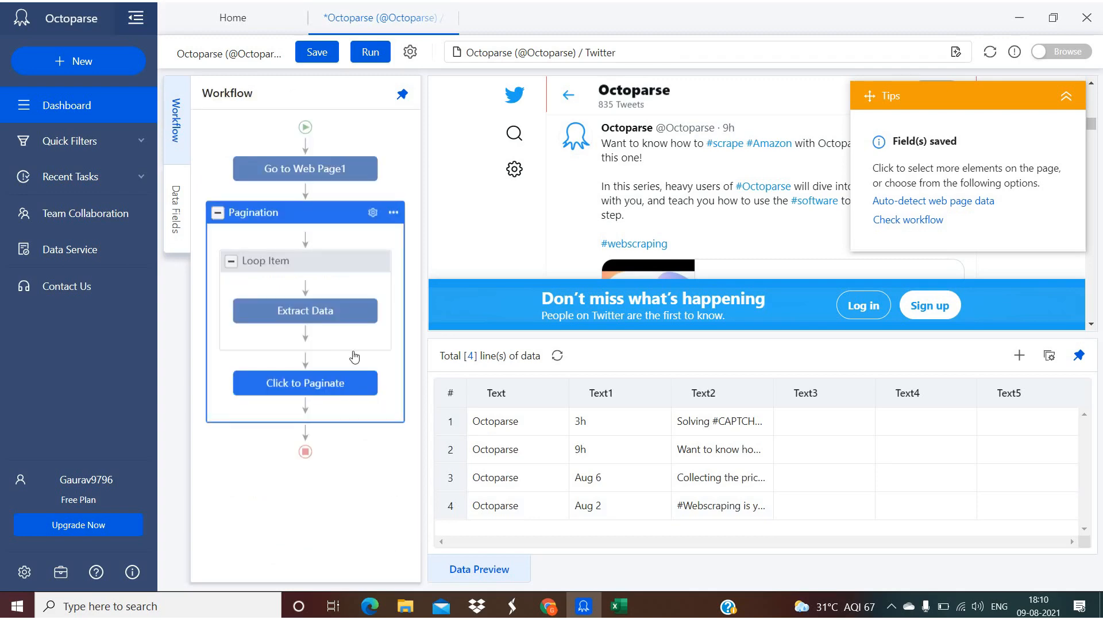
Step: Set the Pagination loop to exit after 20 repeats and apply the settings
{"action": "left_click", "coordinate": [372, 213]}
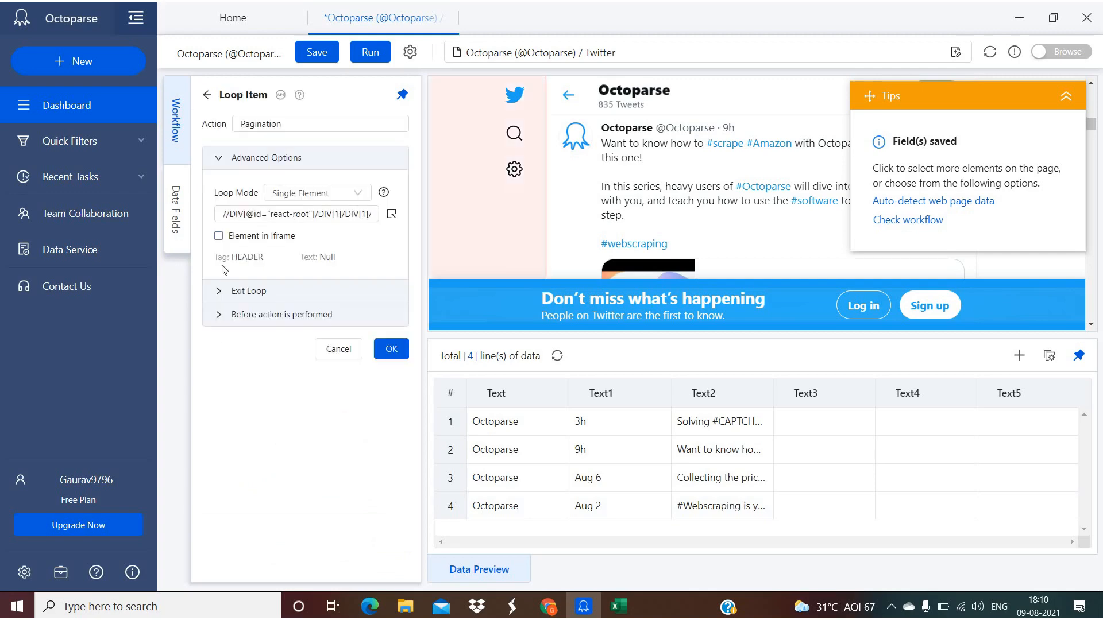
{"action": "left_click", "coordinate": [246, 291]}
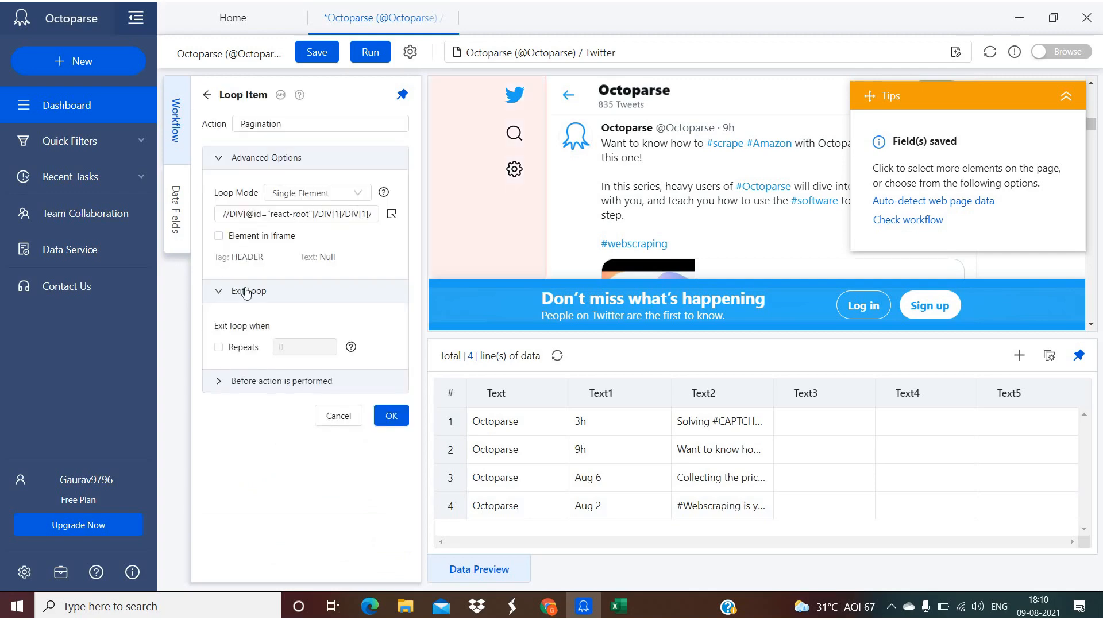
{"action": "left_click", "coordinate": [218, 347]}
{"action": "left_click", "coordinate": [307, 347]}
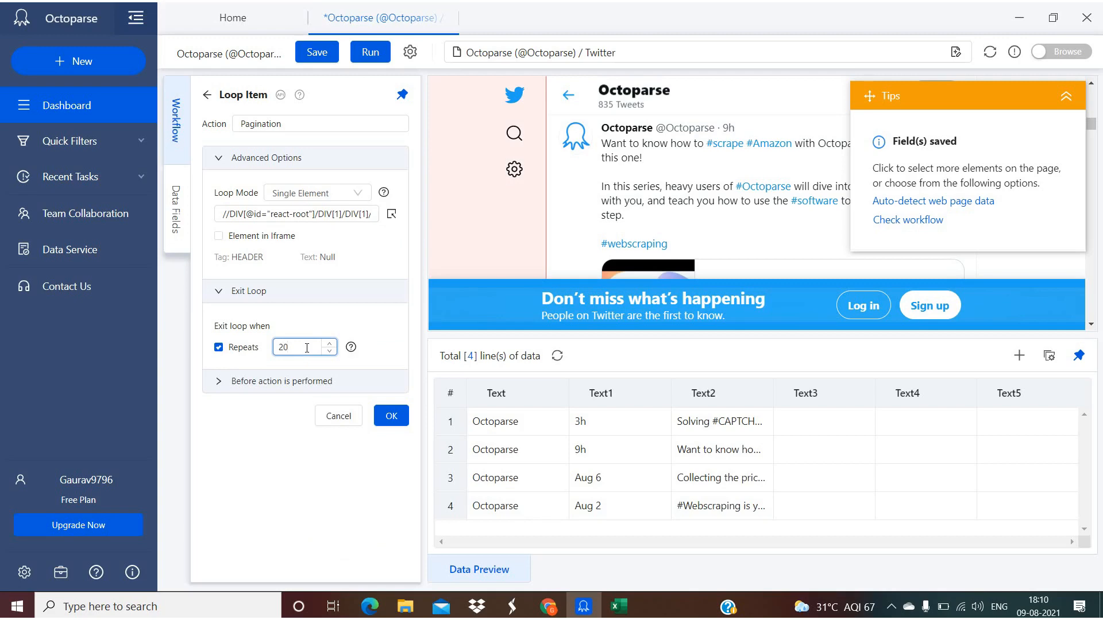
{"action": "left_click", "coordinate": [393, 418]}
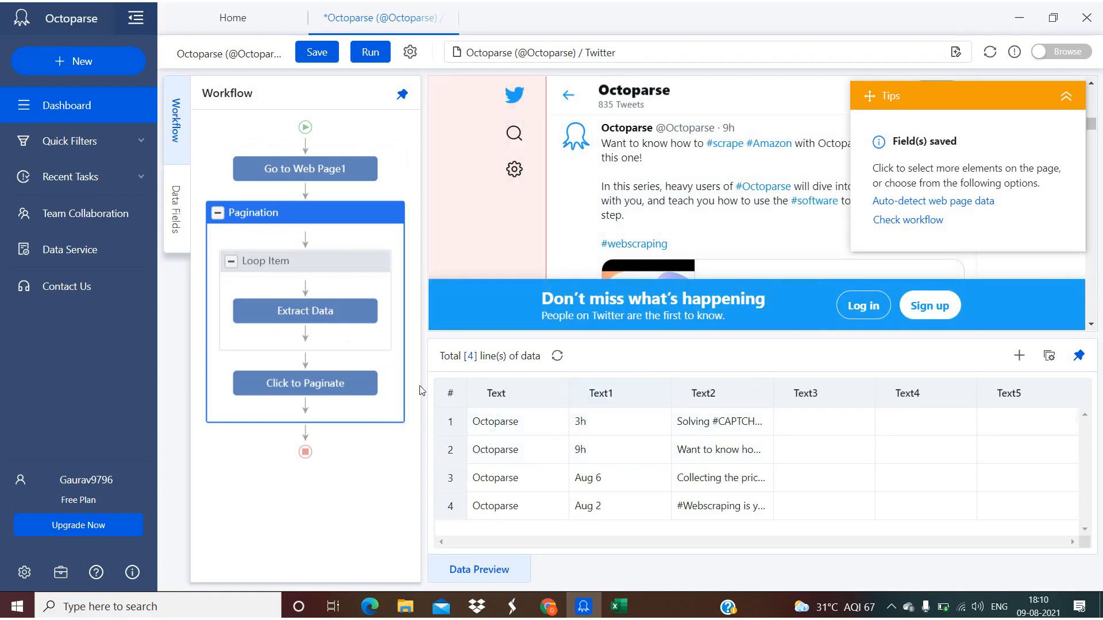
Step: Run the task on the local device, clearing the data extracted in the last run
{"action": "left_click", "coordinate": [370, 53]}
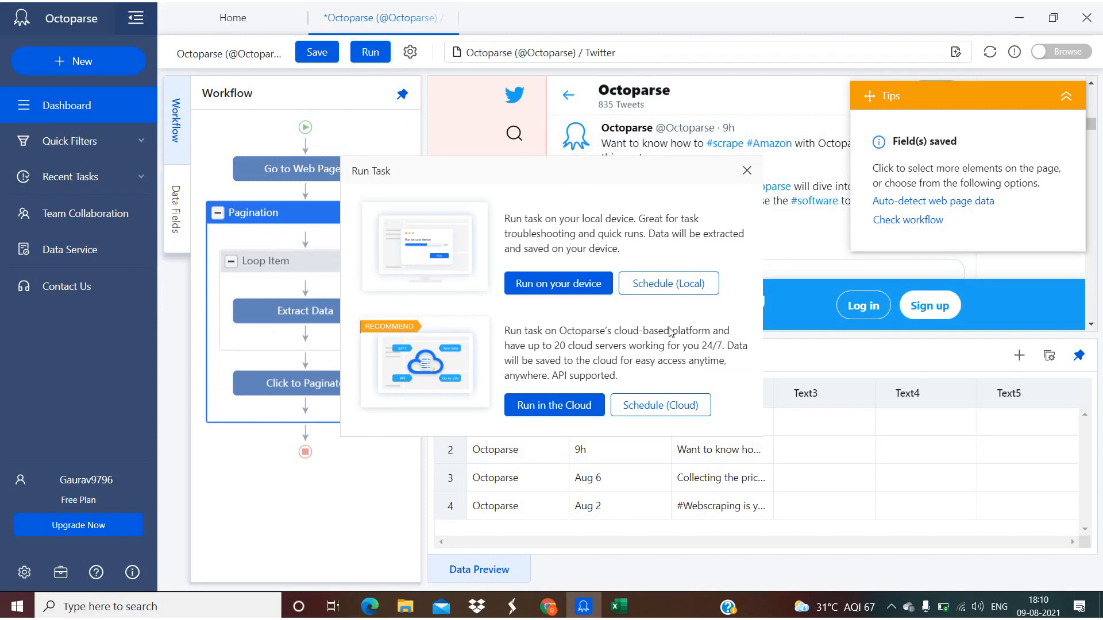
{"action": "left_click", "coordinate": [563, 291]}
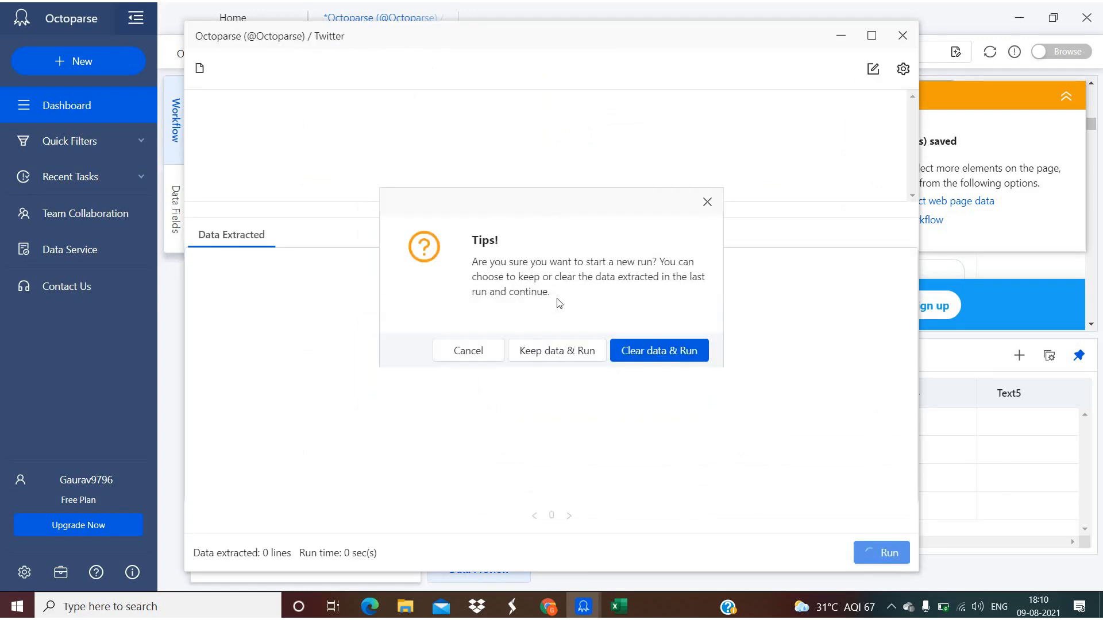
{"action": "left_click", "coordinate": [629, 356]}
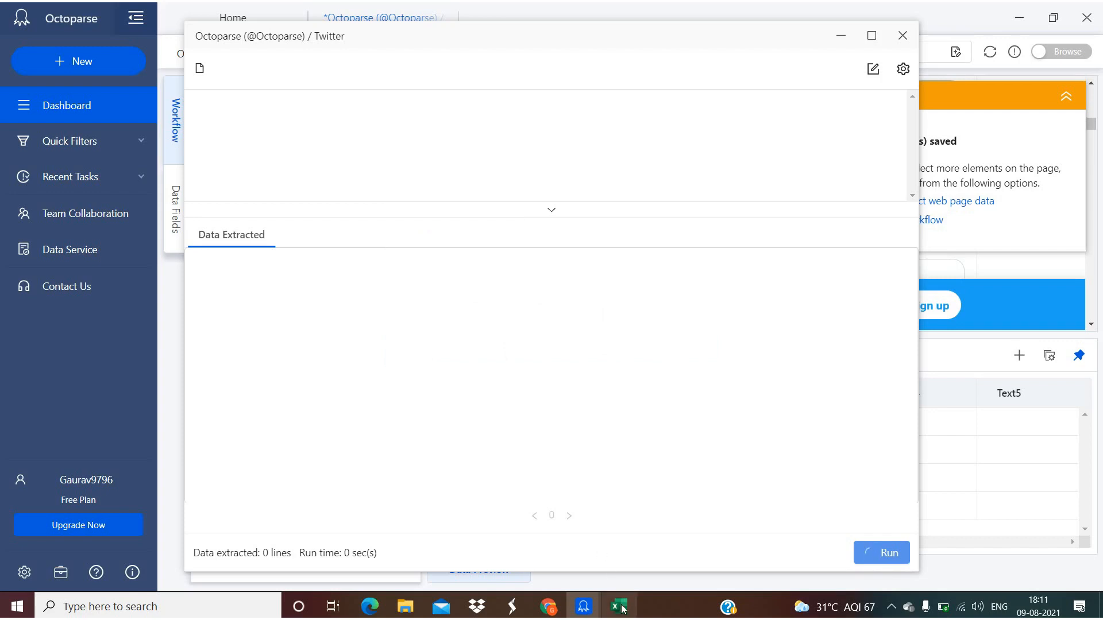
Step: Switch to the Octoparse Twitter data workbook in Excel, maximize it and examine the scraped tweet rows
{"action": "mouse_move", "coordinate": [622, 608]}
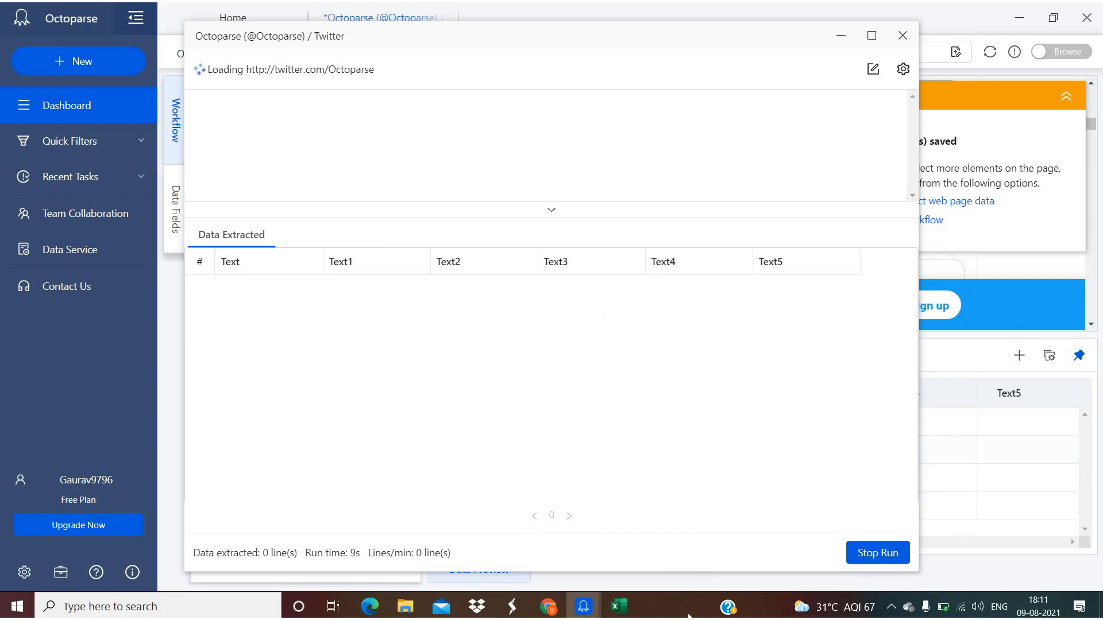
{"action": "left_click", "coordinate": [618, 606]}
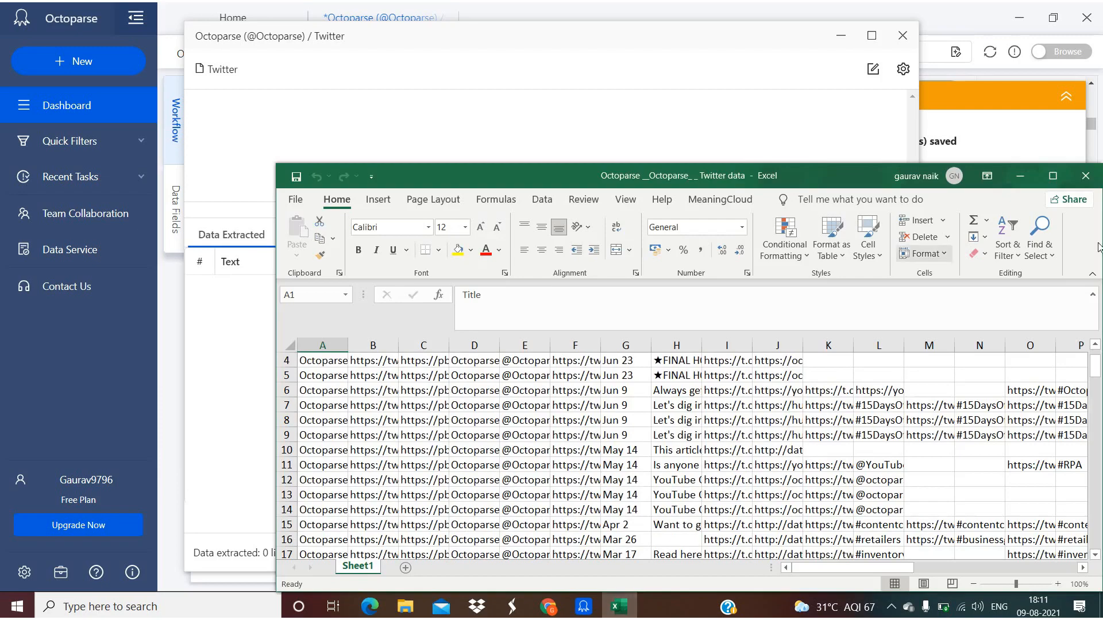
{"action": "left_click", "coordinate": [1051, 175]}
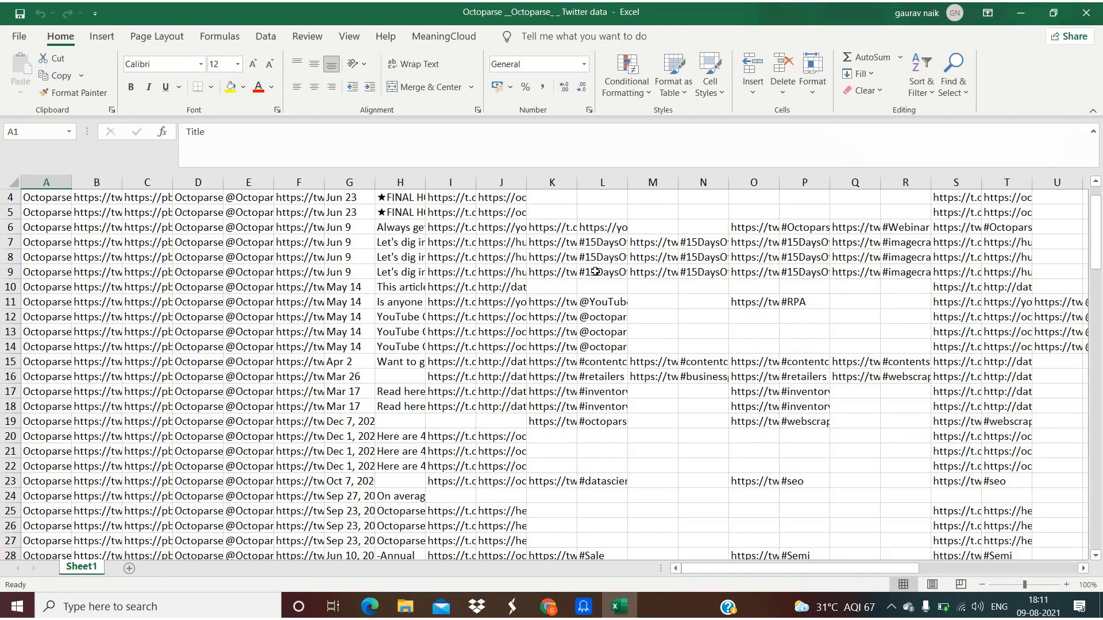
{"action": "scroll", "coordinate": [525, 264], "scroll_direction": "down", "scroll_amount": 7}
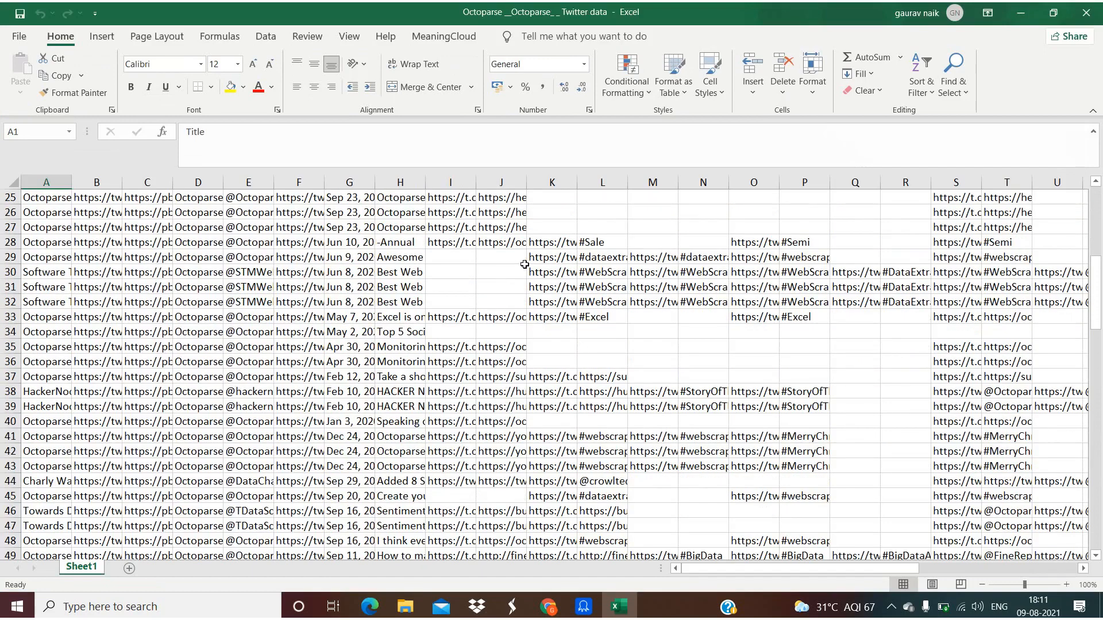
{"action": "scroll", "coordinate": [524, 264], "scroll_direction": "down", "scroll_amount": 7}
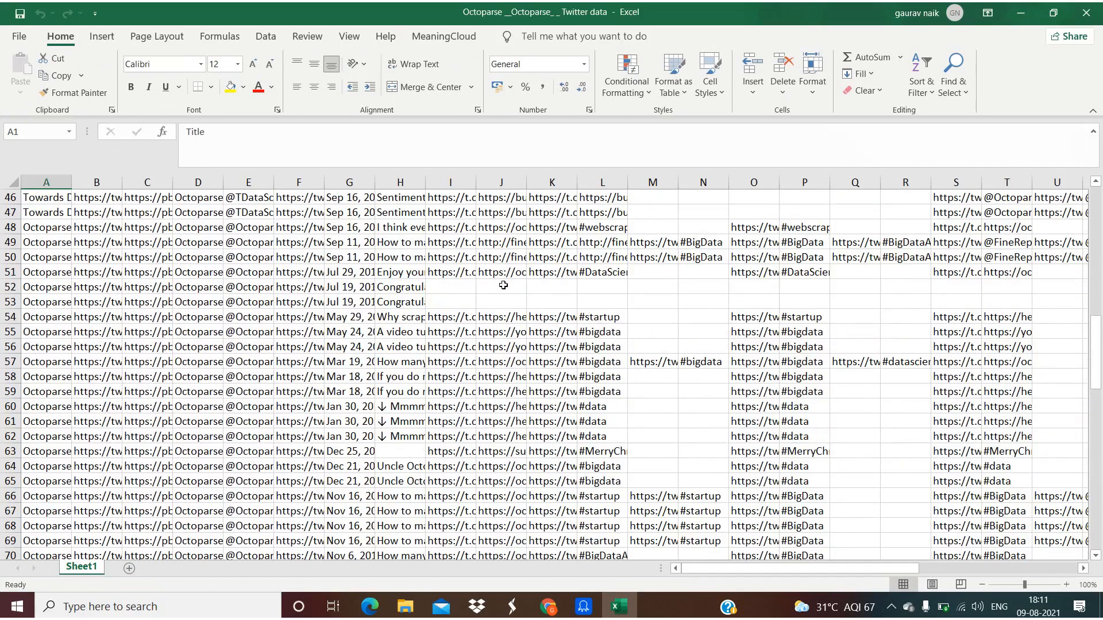
{"action": "scroll", "coordinate": [503, 285], "scroll_direction": "up", "scroll_amount": 3}
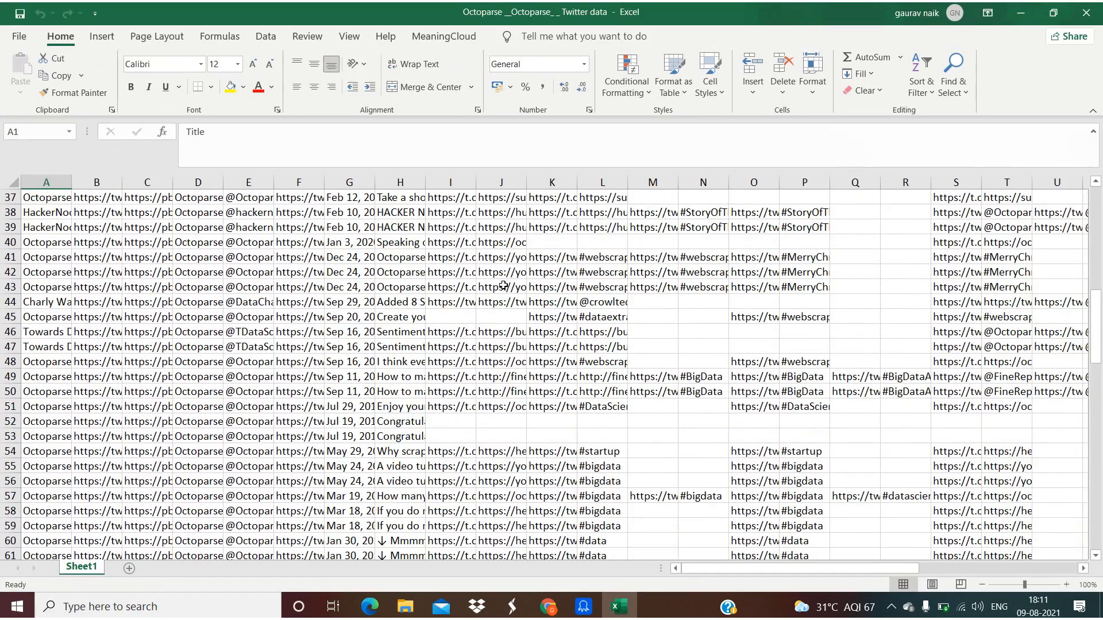